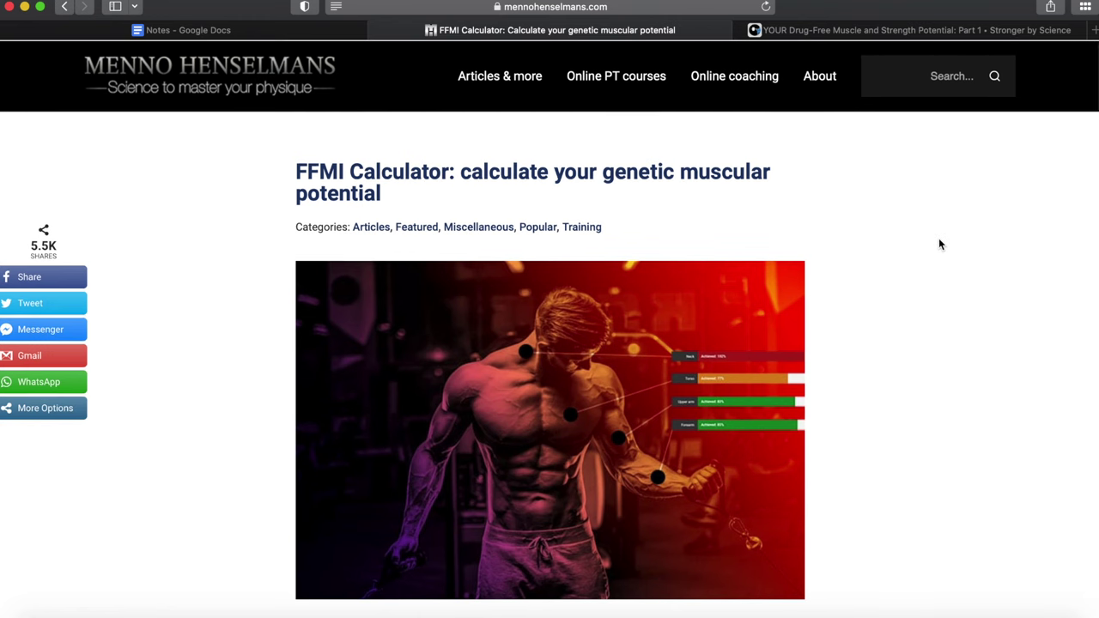
{"action": "scroll", "coordinate": [915, 257], "scroll_direction": "down", "scroll_amount": 5}
{"action": "scroll", "coordinate": [912, 264], "scroll_direction": "up", "scroll_amount": 3}
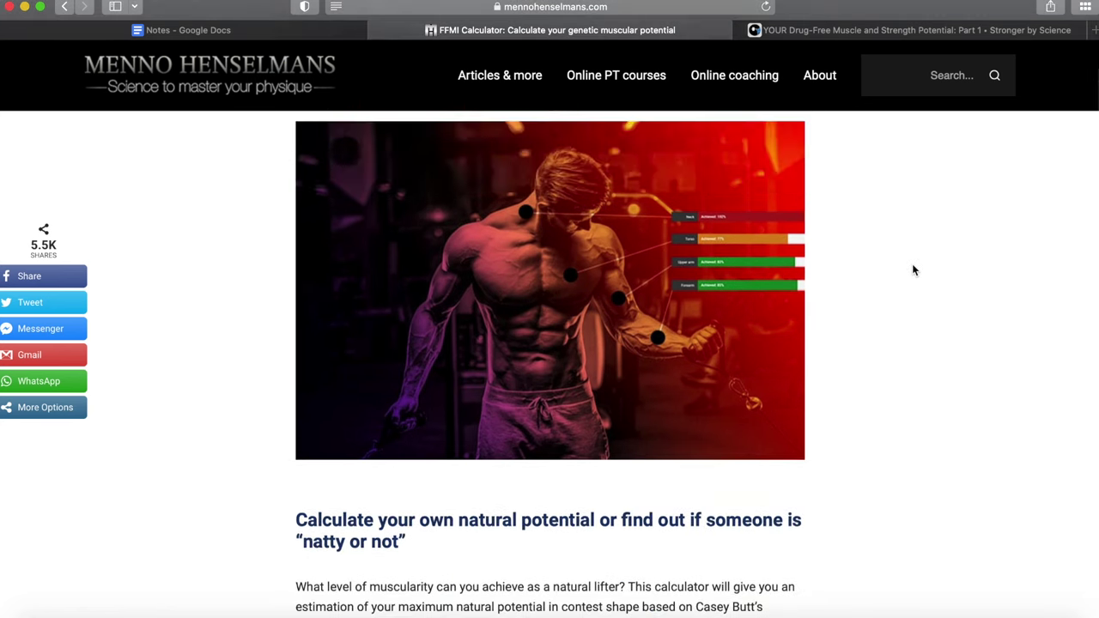
{"action": "scroll", "coordinate": [912, 270], "scroll_direction": "up", "scroll_amount": 2}
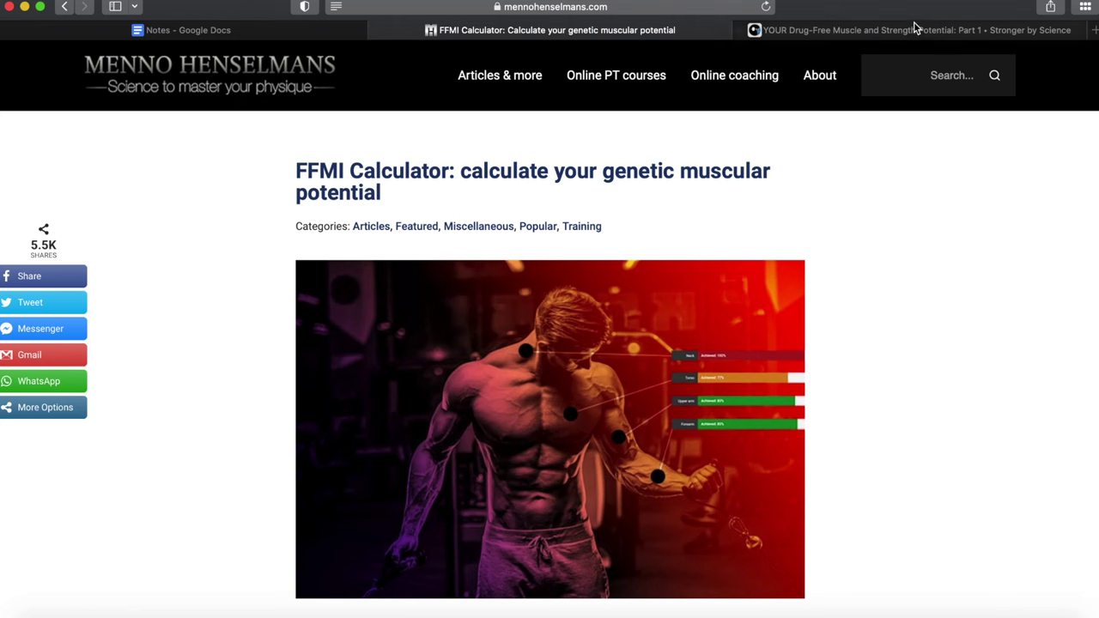
Open the Stronger by Science article and examine its FFMI 25 calculator and the table of Mr. America winners' FFMIs.
{"action": "mouse_move", "coordinate": [918, 31]}
{"action": "left_click", "coordinate": [899, 32]}
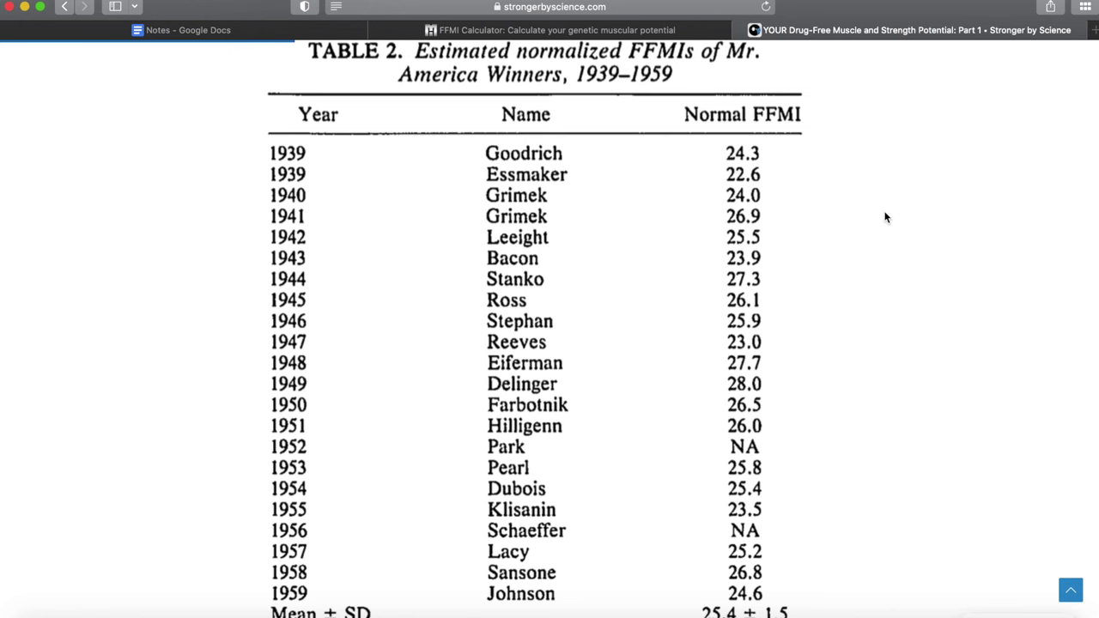
{"action": "scroll", "coordinate": [886, 218], "scroll_direction": "up", "scroll_amount": 15}
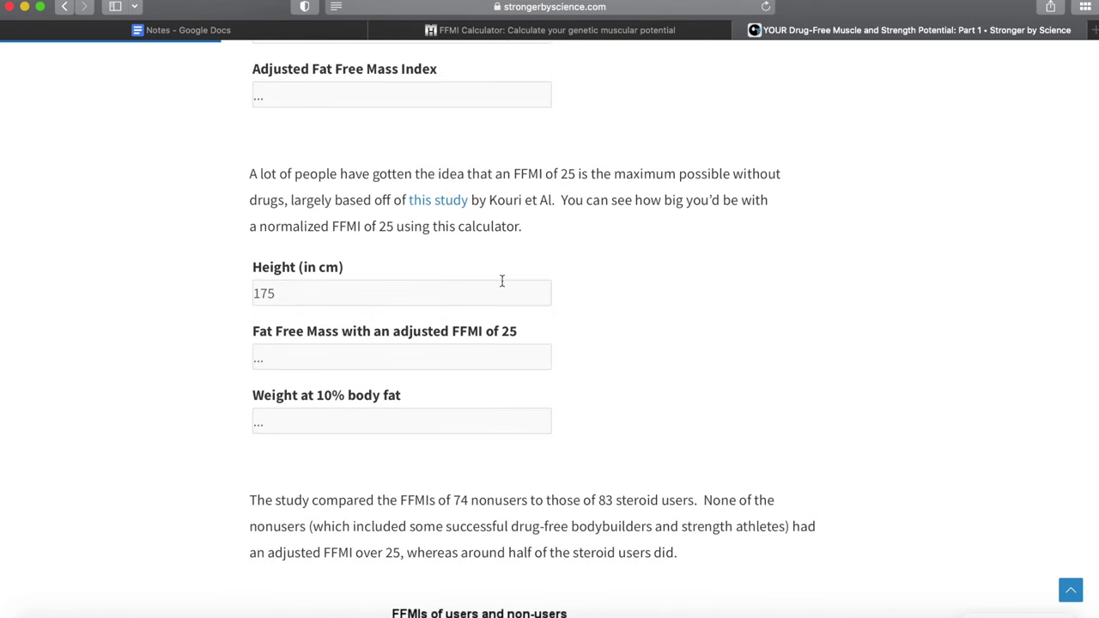
{"action": "double_click", "coordinate": [418, 291]}
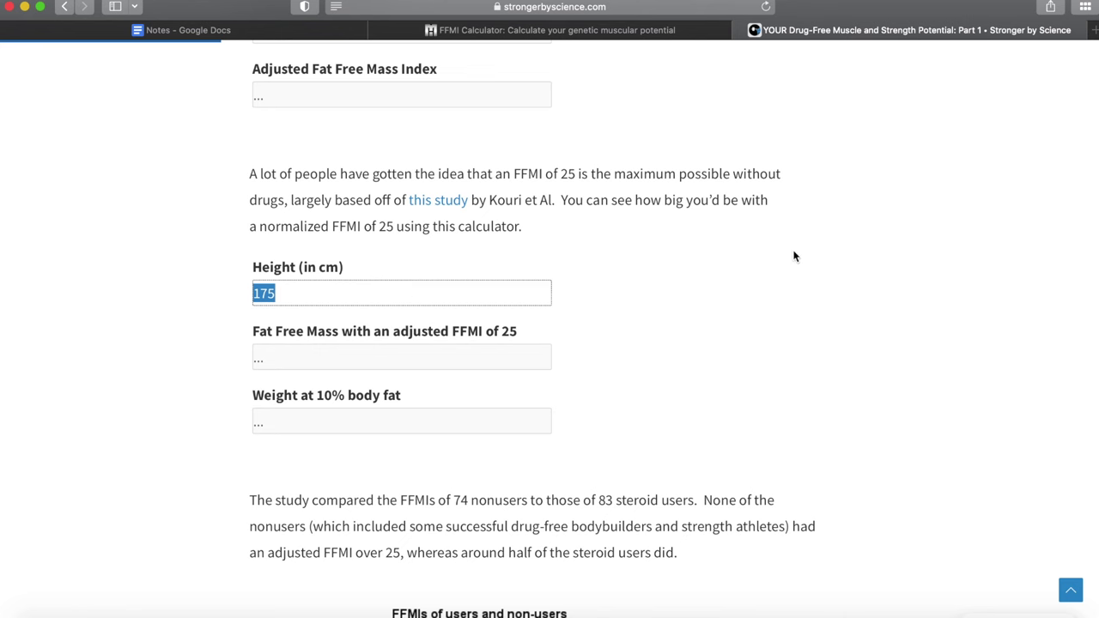
{"action": "left_click", "coordinate": [837, 284]}
{"action": "scroll", "coordinate": [471, 350], "scroll_direction": "down", "scroll_amount": 1}
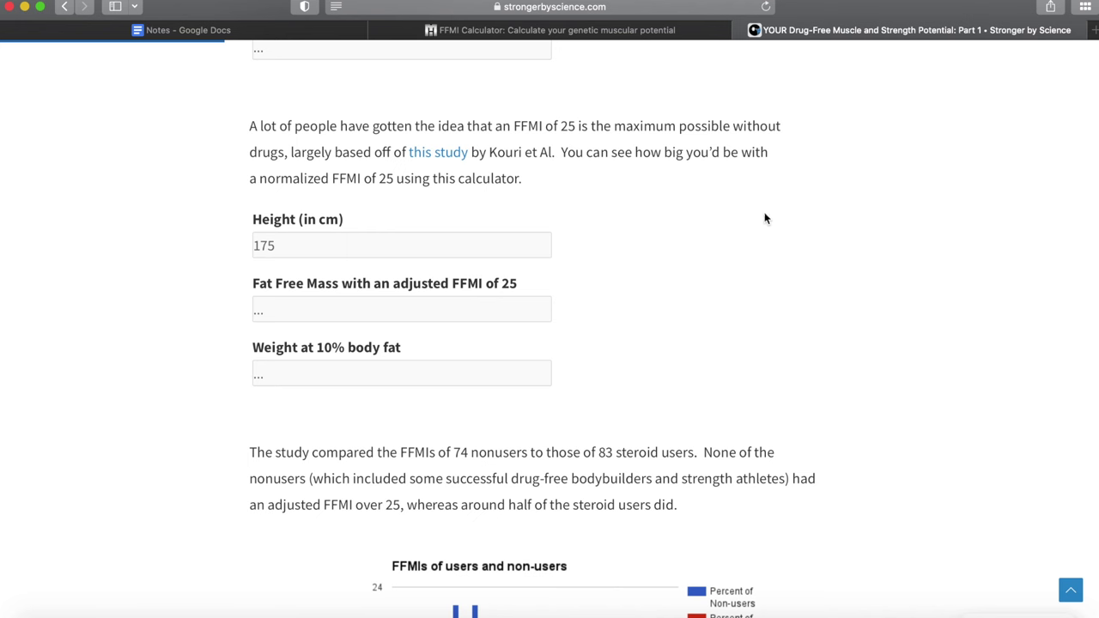
{"action": "scroll", "coordinate": [884, 368], "scroll_direction": "down", "scroll_amount": 10}
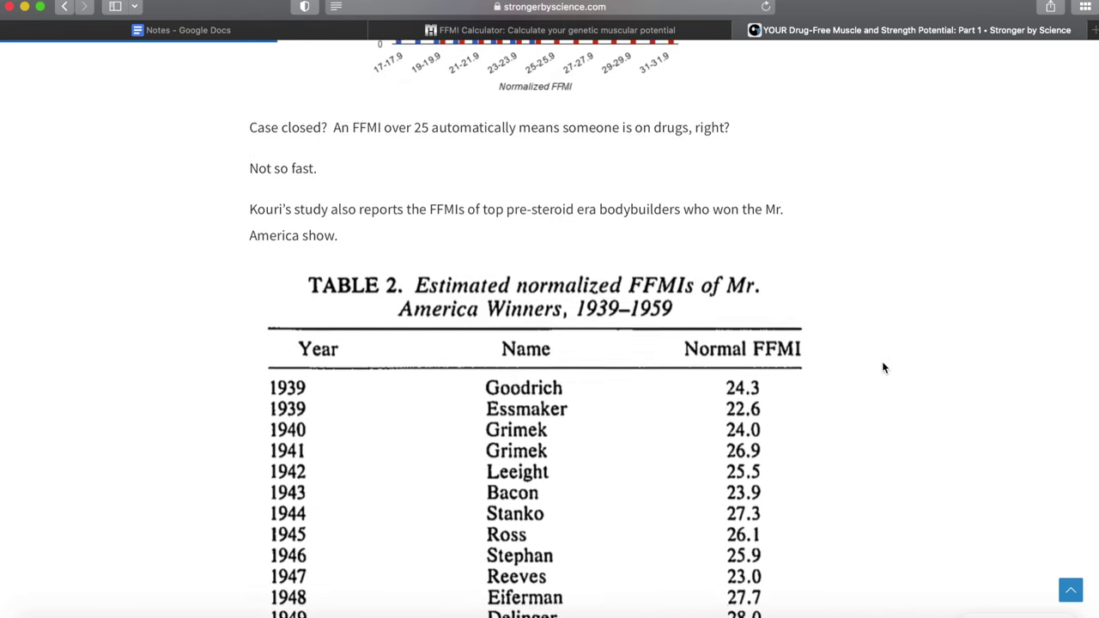
{"action": "scroll", "coordinate": [884, 368], "scroll_direction": "down", "scroll_amount": 3}
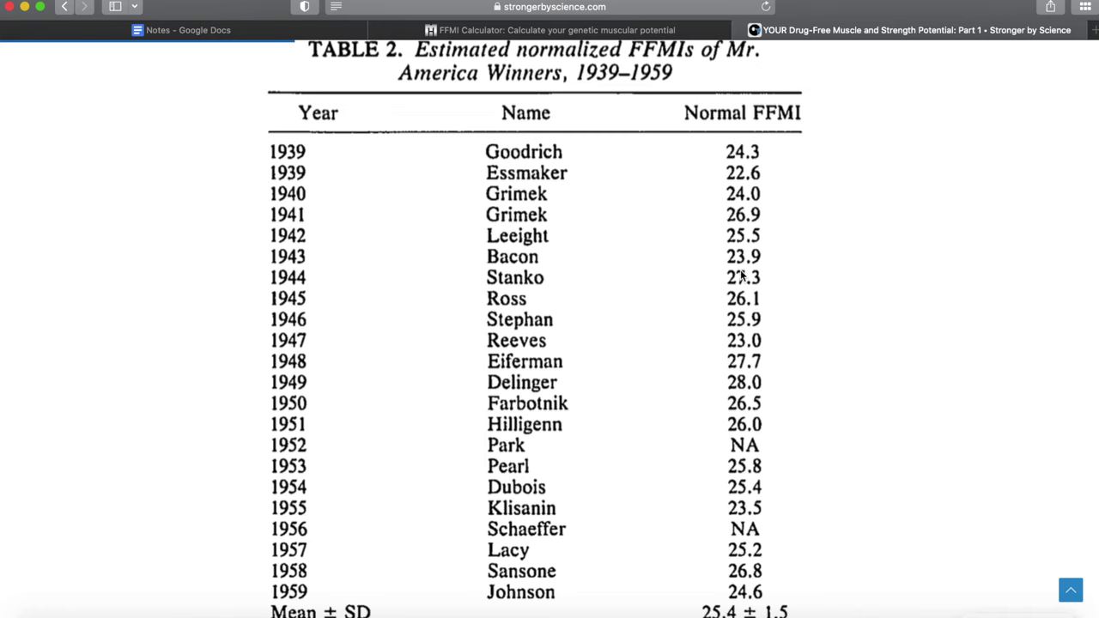
{"action": "scroll", "coordinate": [645, 193], "scroll_direction": "up", "scroll_amount": 1}
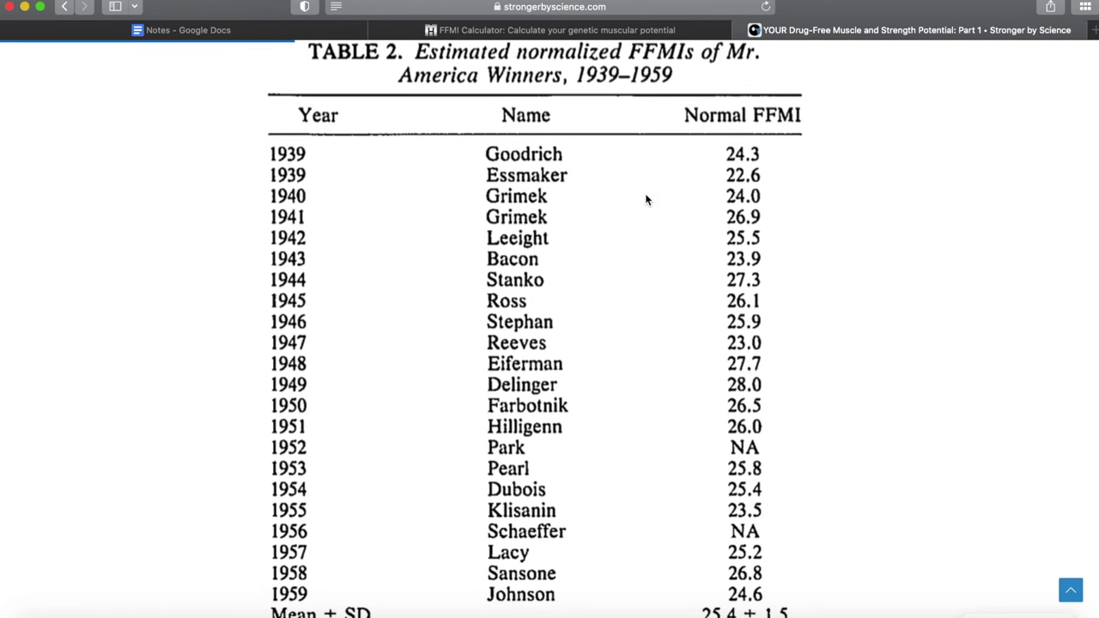
Return to the FFMI Calculator page and examine its introduction and the calculator's opening questions.
{"action": "left_click", "coordinate": [699, 35]}
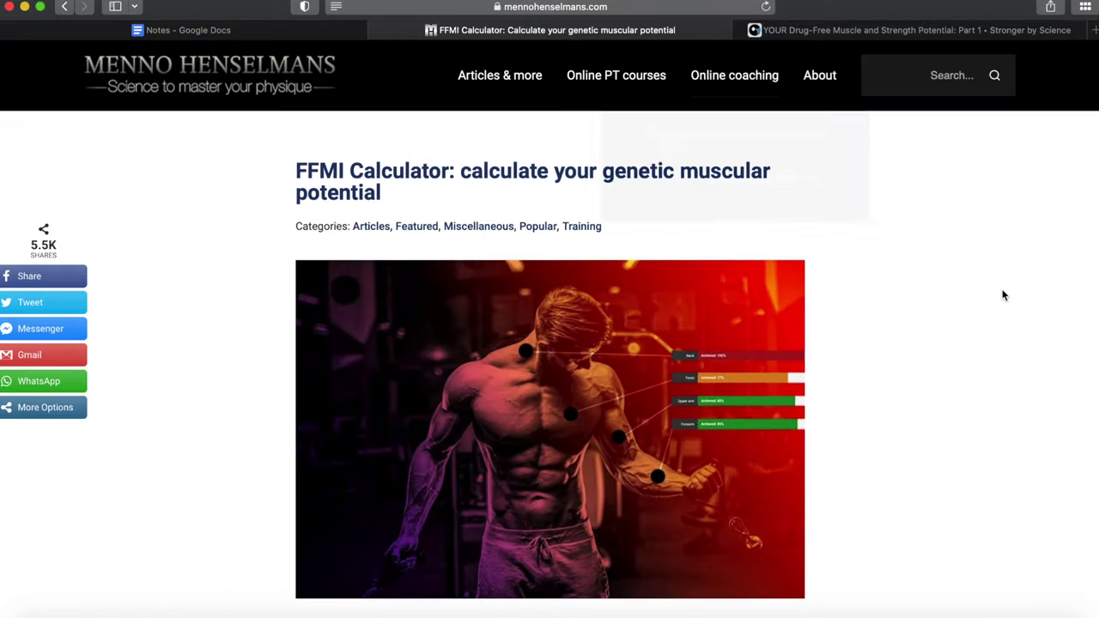
{"action": "scroll", "coordinate": [1001, 294], "scroll_direction": "down", "scroll_amount": 3}
{"action": "scroll", "coordinate": [1001, 295], "scroll_direction": "up", "scroll_amount": 4}
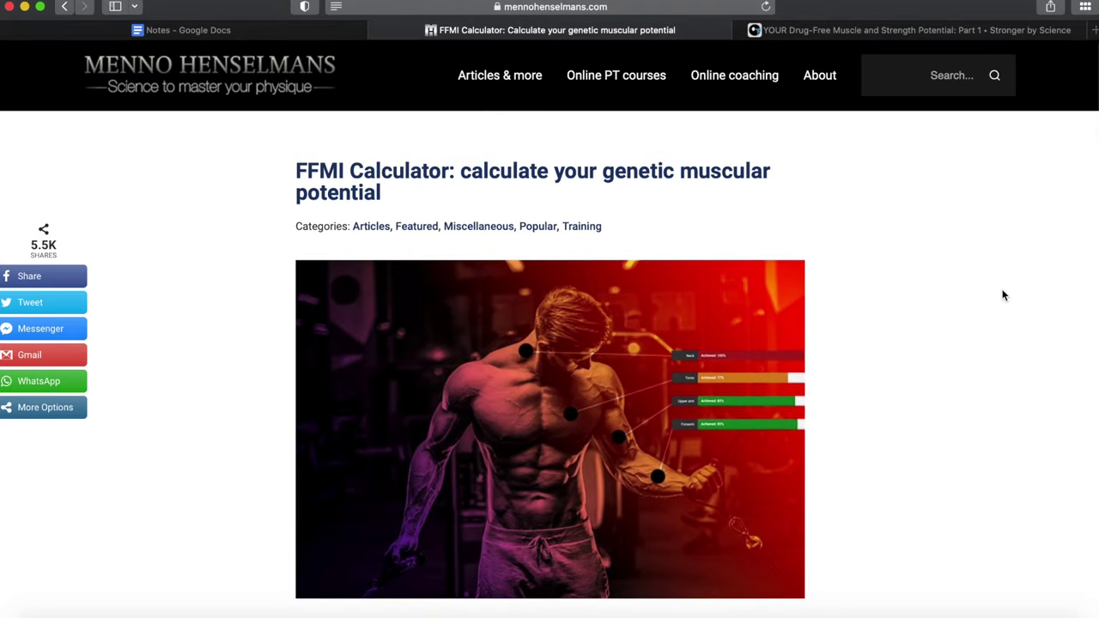
{"action": "scroll", "coordinate": [1001, 295], "scroll_direction": "down", "scroll_amount": 1}
{"action": "scroll", "coordinate": [1001, 295], "scroll_direction": "up", "scroll_amount": 1}
{"action": "scroll", "coordinate": [937, 274], "scroll_direction": "down", "scroll_amount": 10}
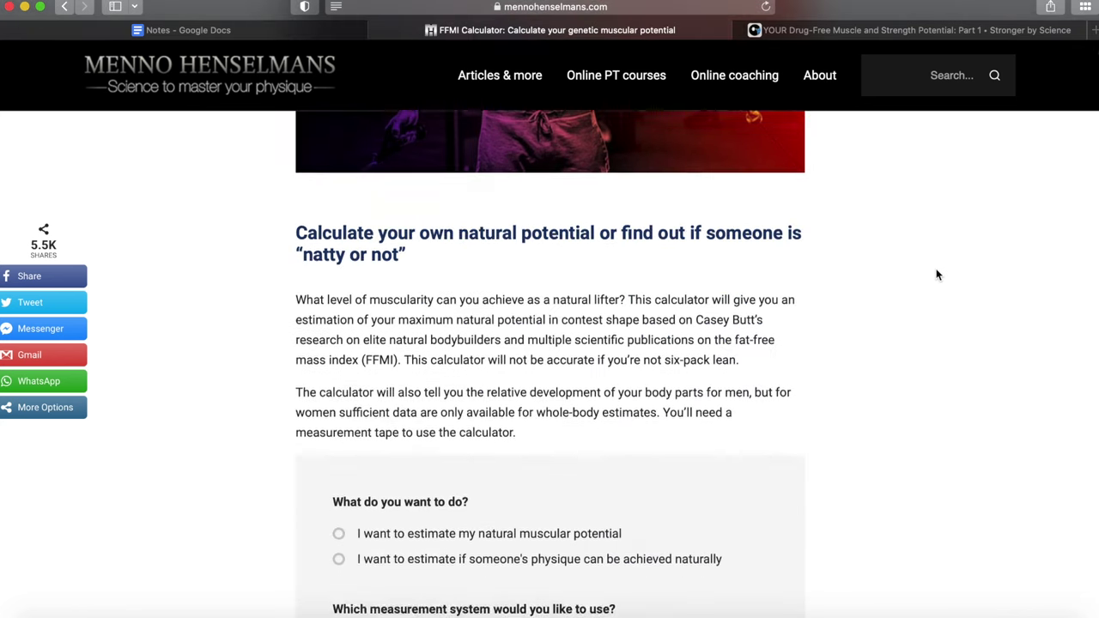
{"action": "scroll", "coordinate": [882, 315], "scroll_direction": "down", "scroll_amount": 2}
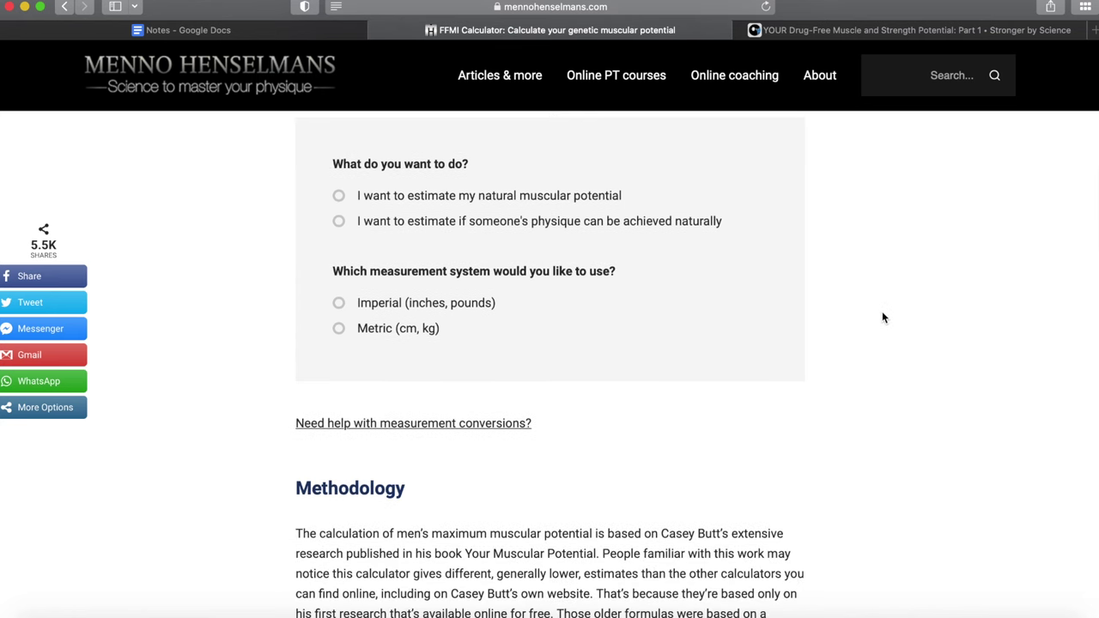
{"action": "scroll", "coordinate": [882, 316], "scroll_direction": "up", "scroll_amount": 1}
{"action": "scroll", "coordinate": [882, 318], "scroll_direction": "up", "scroll_amount": 1}
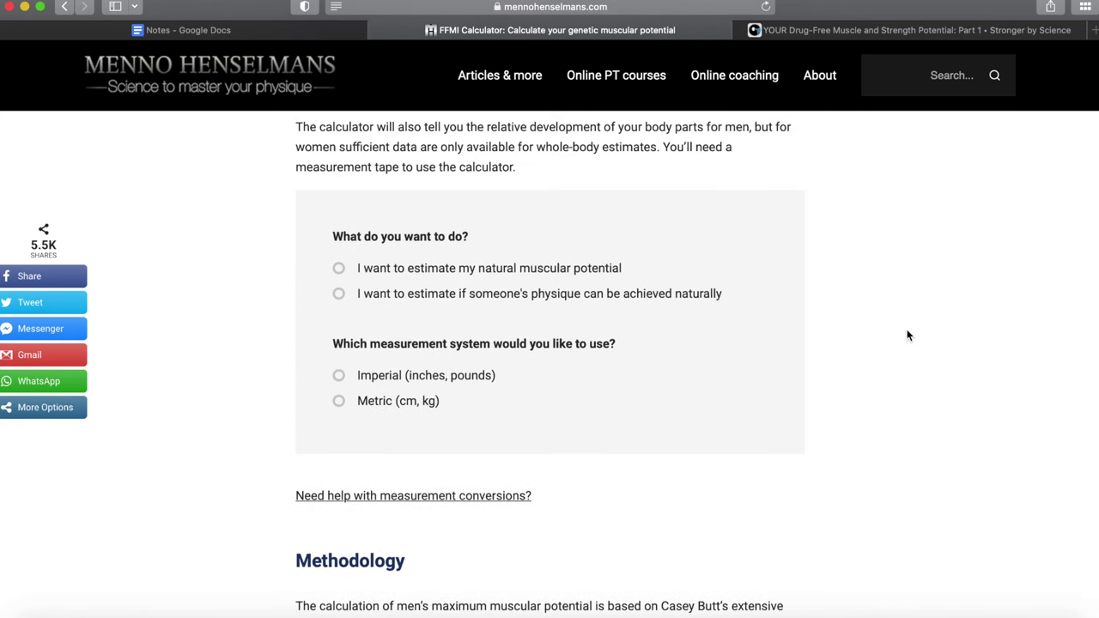
{"action": "scroll", "coordinate": [907, 334], "scroll_direction": "up", "scroll_amount": 1}
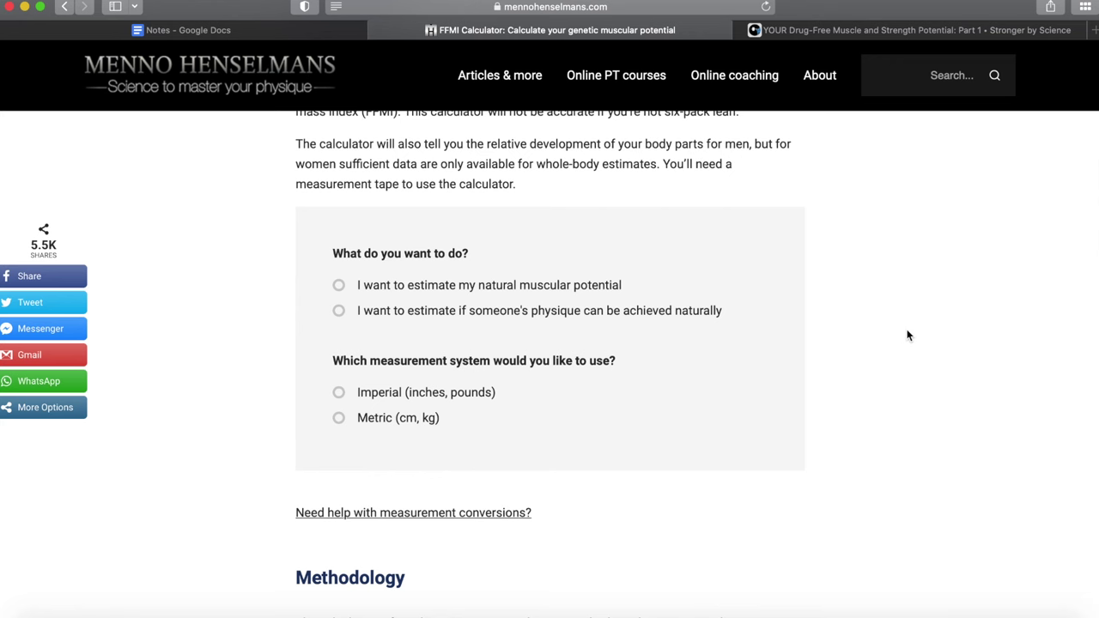
{"action": "scroll", "coordinate": [892, 344], "scroll_direction": "up", "scroll_amount": 5}
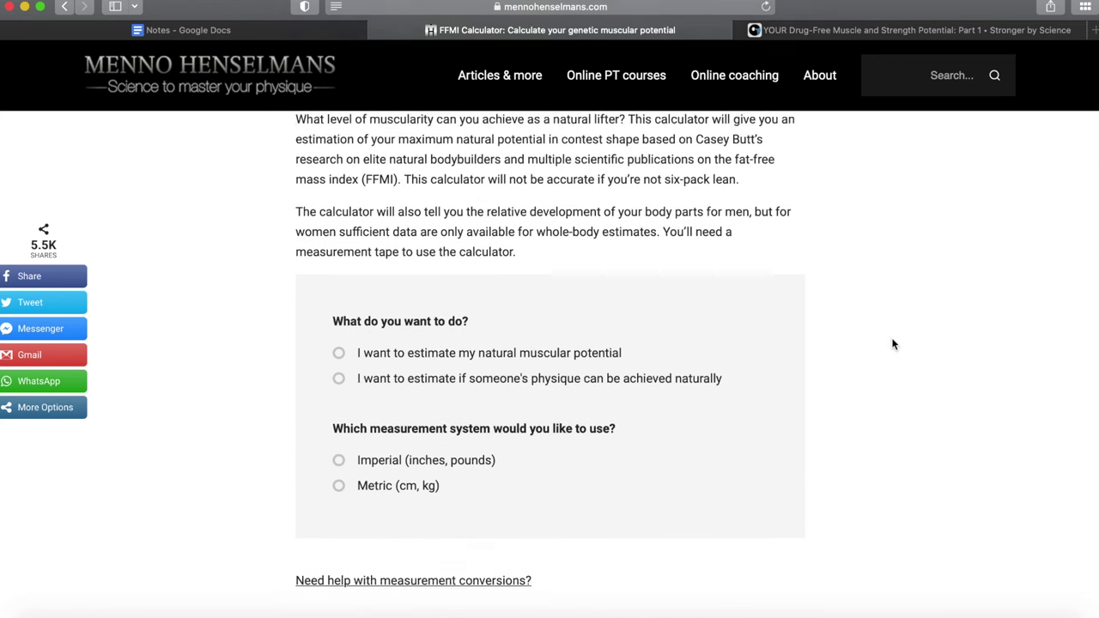
{"action": "scroll", "coordinate": [892, 344], "scroll_direction": "up", "scroll_amount": 2}
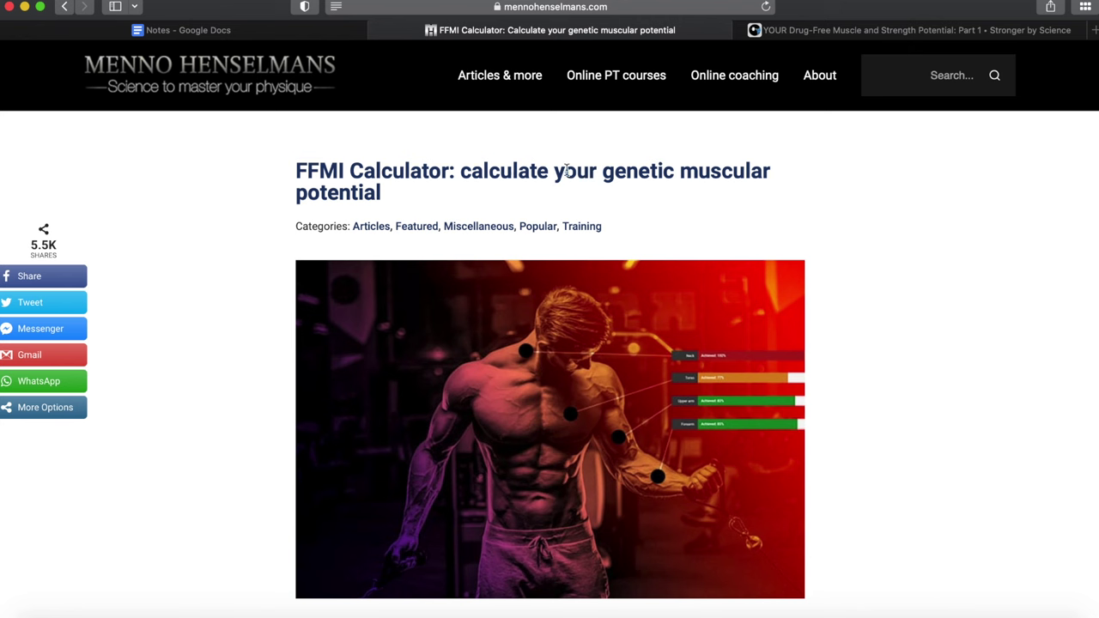
Switch to the Notes document and review the recorded stats, highlighting the wrist and ankle measurements.
{"action": "left_click", "coordinate": [320, 32]}
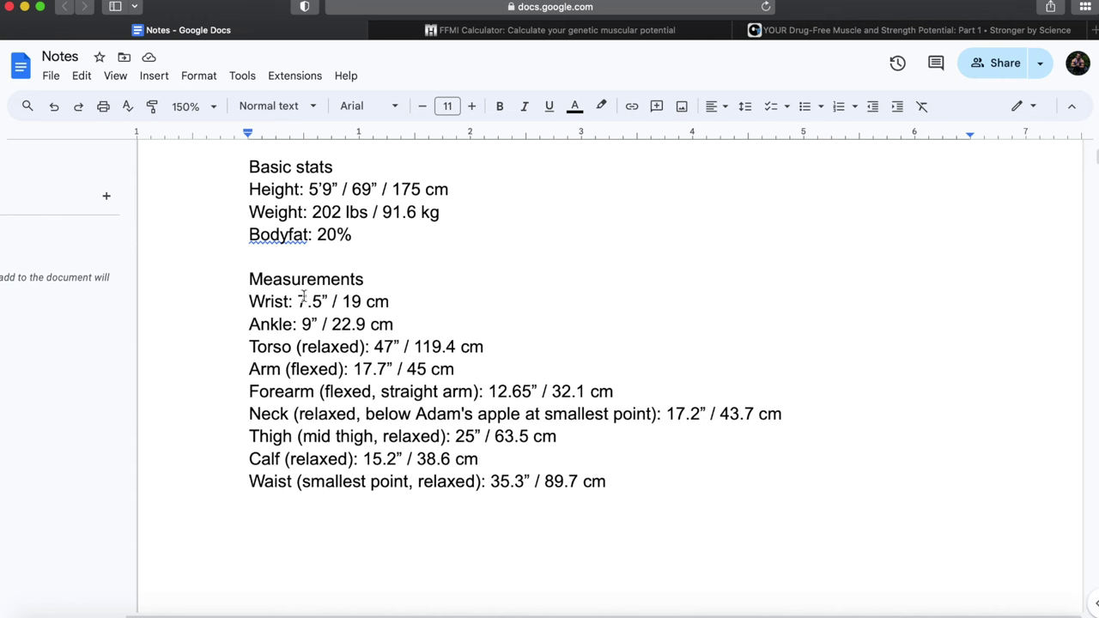
{"action": "left_click_drag", "start_coordinate": [293, 324], "coordinate": [250, 298]}
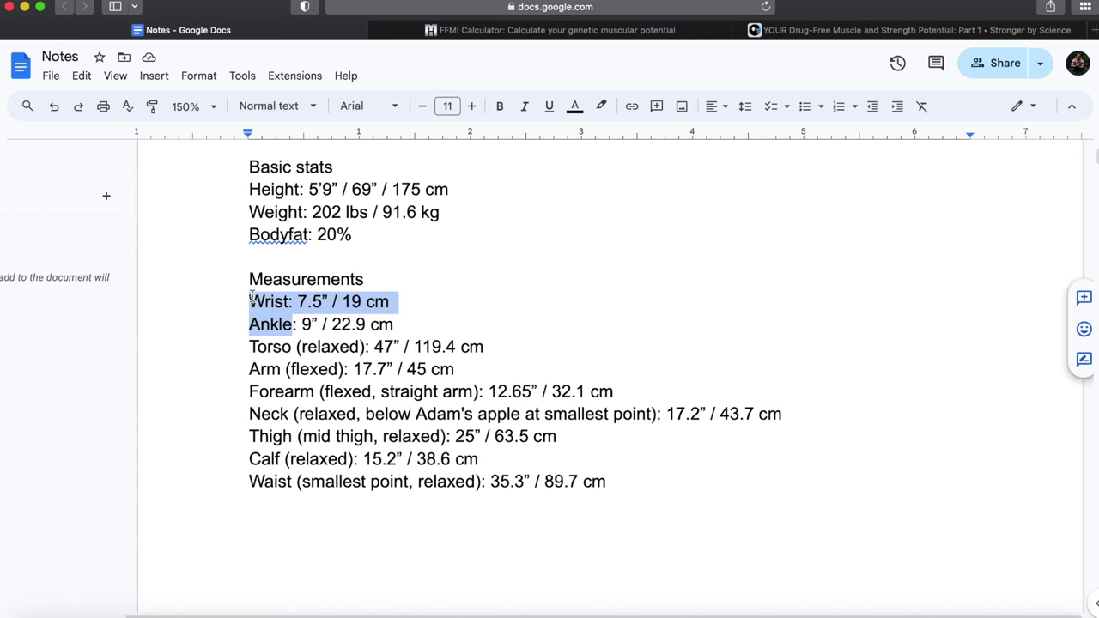
{"action": "double_click", "coordinate": [568, 277]}
{"action": "left_click", "coordinate": [548, 282]}
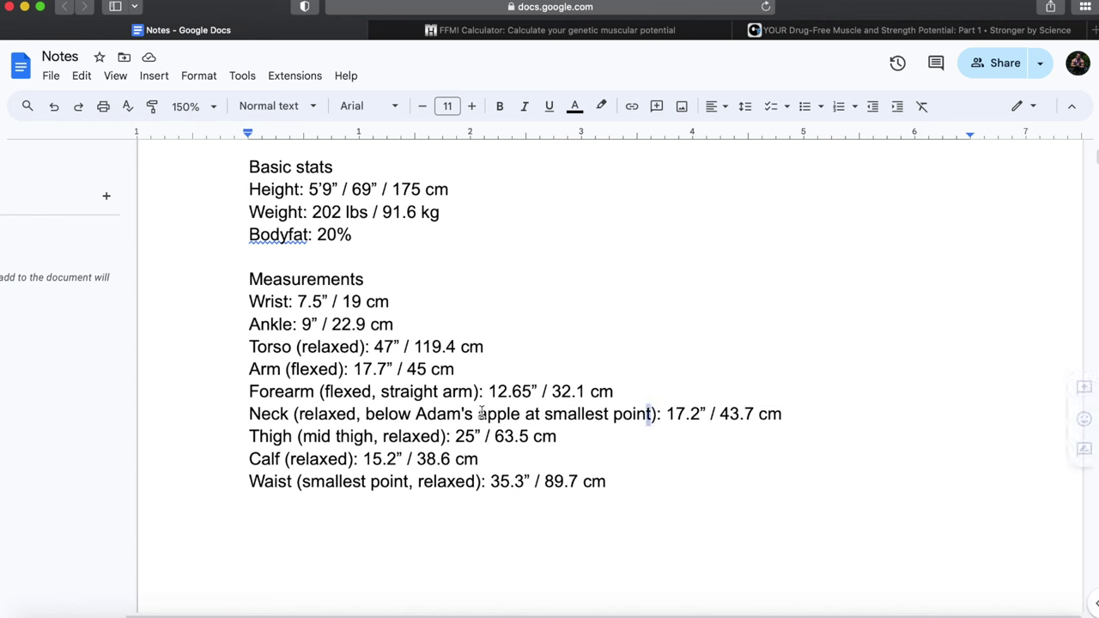
Review the neck, thigh and calf entries in the measurement list, including how each one is measured.
{"action": "left_click_drag", "start_coordinate": [652, 414], "coordinate": [386, 414]}
{"action": "left_click", "coordinate": [925, 369]}
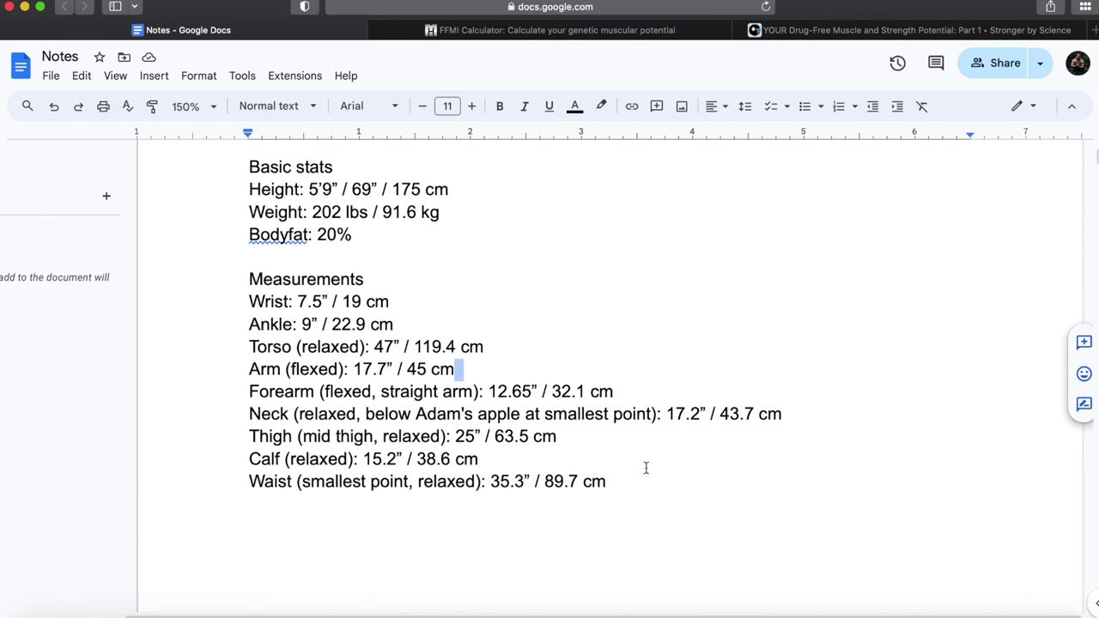
{"action": "left_click_drag", "start_coordinate": [298, 436], "coordinate": [443, 438]}
{"action": "left_click", "coordinate": [655, 433]}
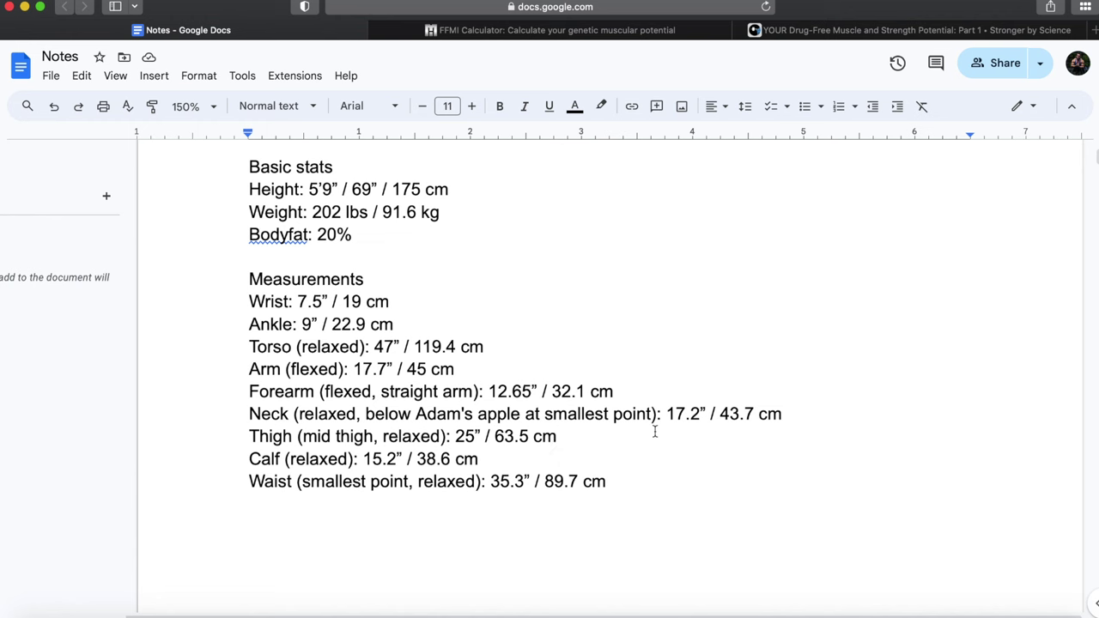
{"action": "left_click", "coordinate": [708, 459]}
{"action": "left_click", "coordinate": [650, 458]}
{"action": "left_click", "coordinate": [666, 437]}
{"action": "left_click", "coordinate": [666, 457]}
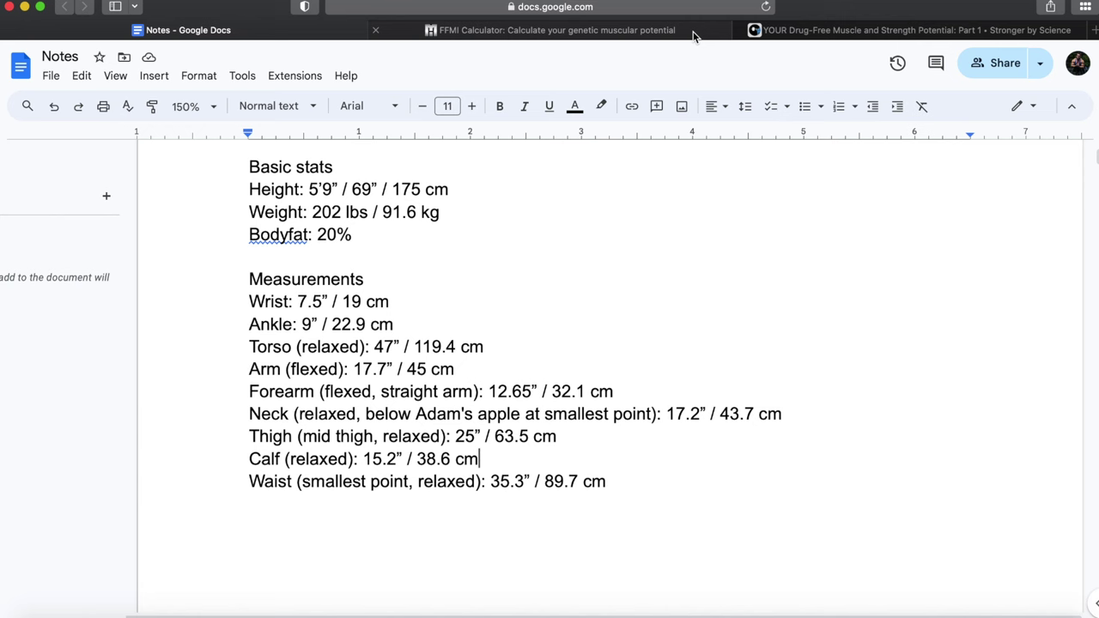
In the FFMI Calculator page, choose to estimate your own natural muscular potential using Imperial (inches, pounds) units.
{"action": "mouse_move", "coordinate": [699, 34]}
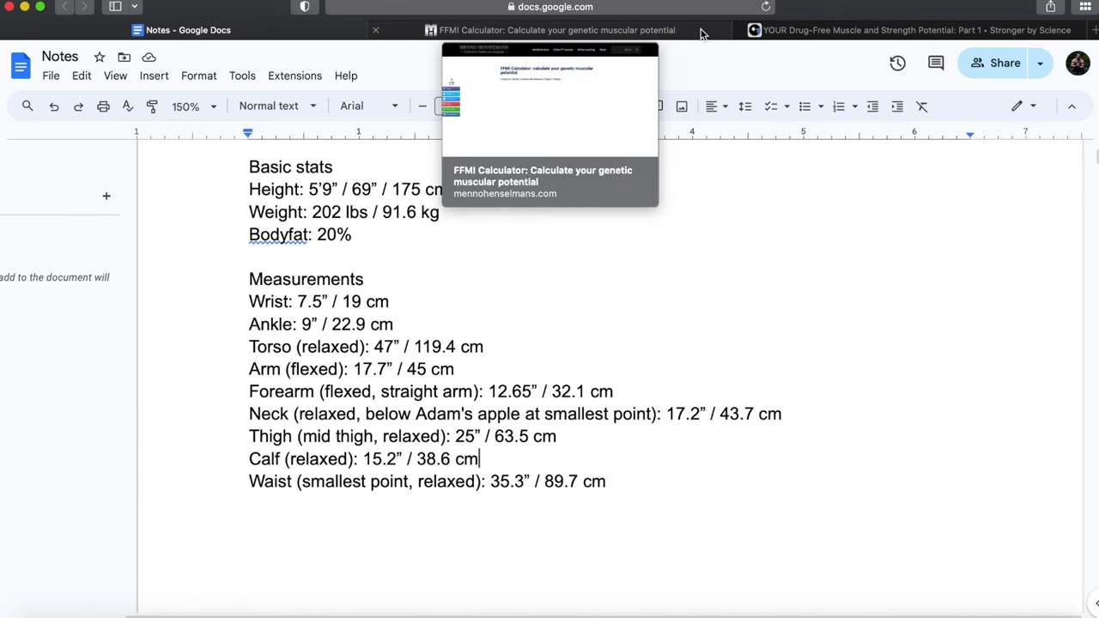
{"action": "left_click", "coordinate": [703, 32]}
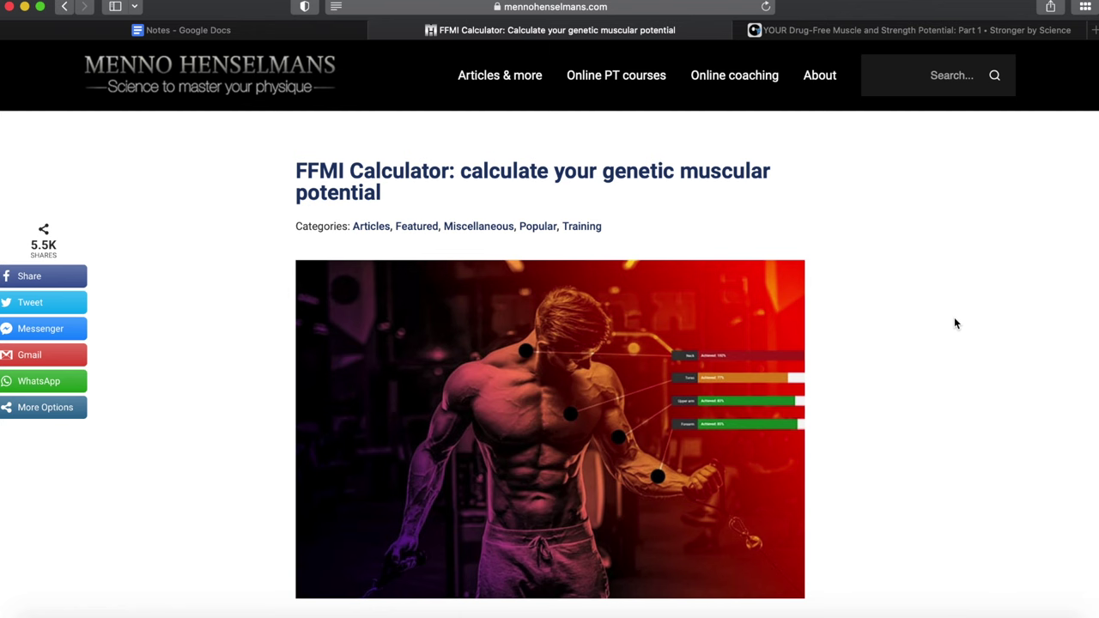
{"action": "scroll", "coordinate": [956, 323], "scroll_direction": "down", "scroll_amount": 10}
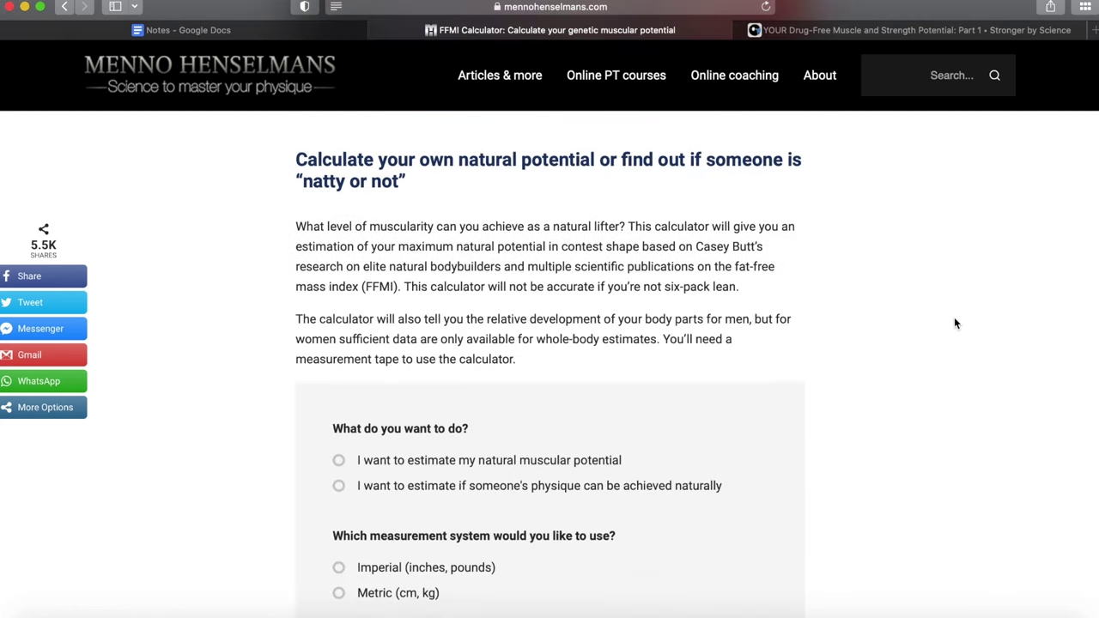
{"action": "scroll", "coordinate": [956, 323], "scroll_direction": "down", "scroll_amount": 3}
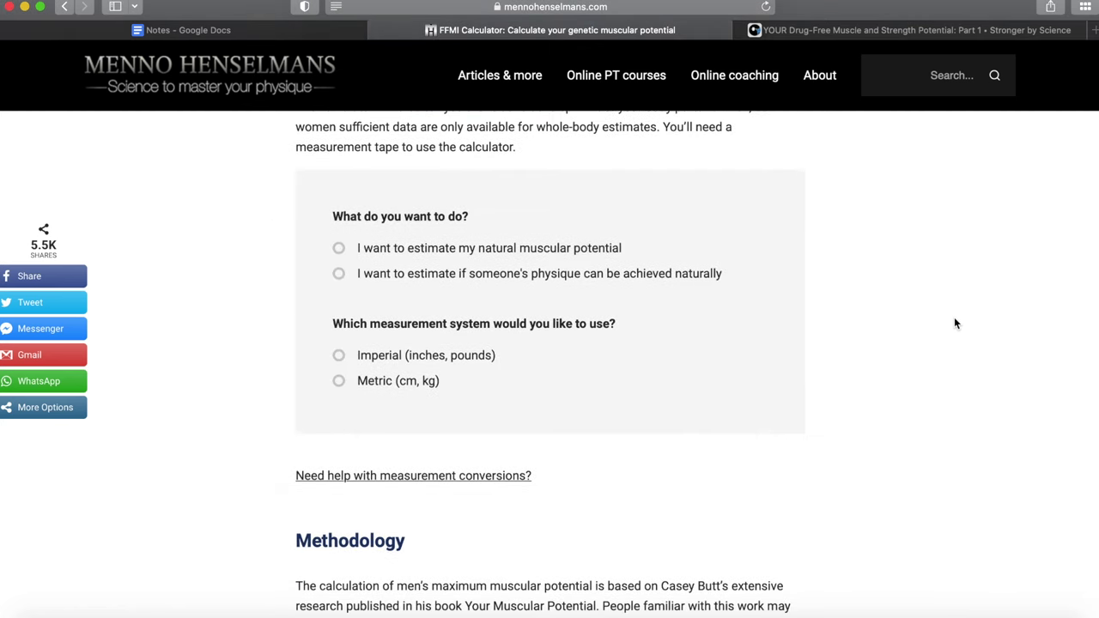
{"action": "left_click", "coordinate": [340, 249]}
{"action": "scroll", "coordinate": [643, 332], "scroll_direction": "down", "scroll_amount": 3}
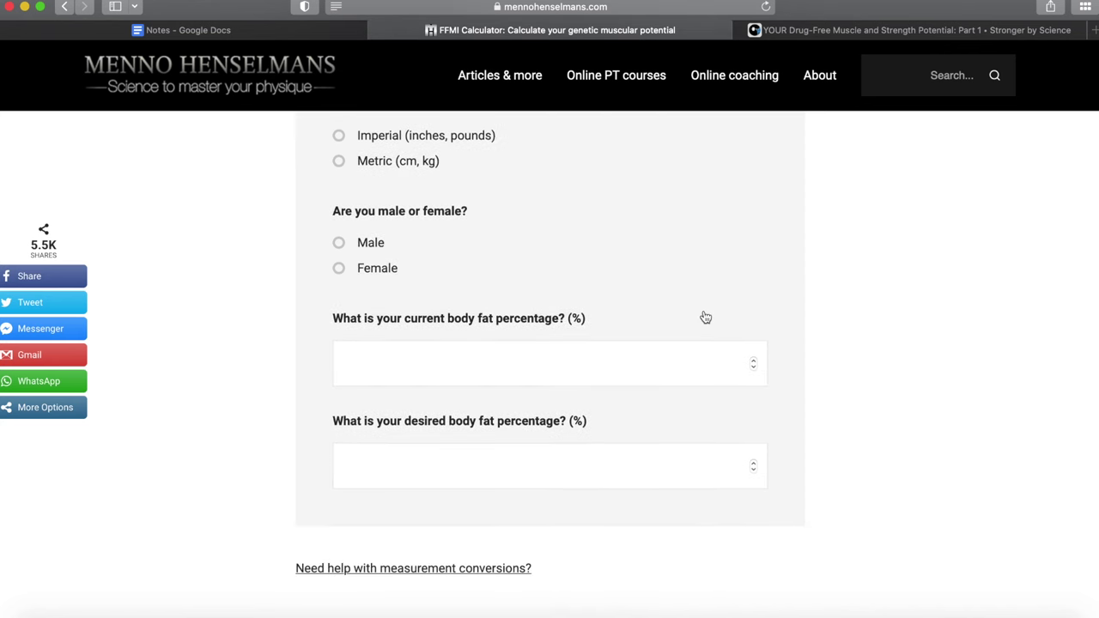
{"action": "scroll", "coordinate": [691, 305], "scroll_direction": "up", "scroll_amount": 1}
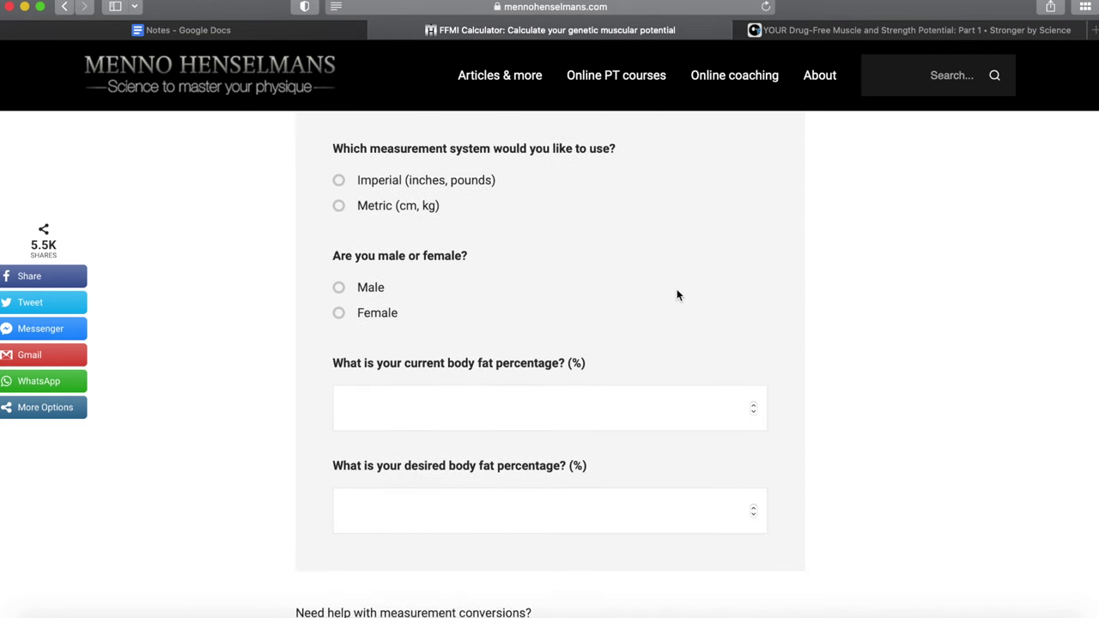
{"action": "left_click", "coordinate": [339, 180]}
Enter 20% for both the current and desired body fat, and set the height to 5 feet 9 inches.
{"action": "scroll", "coordinate": [618, 255], "scroll_direction": "down", "scroll_amount": 3}
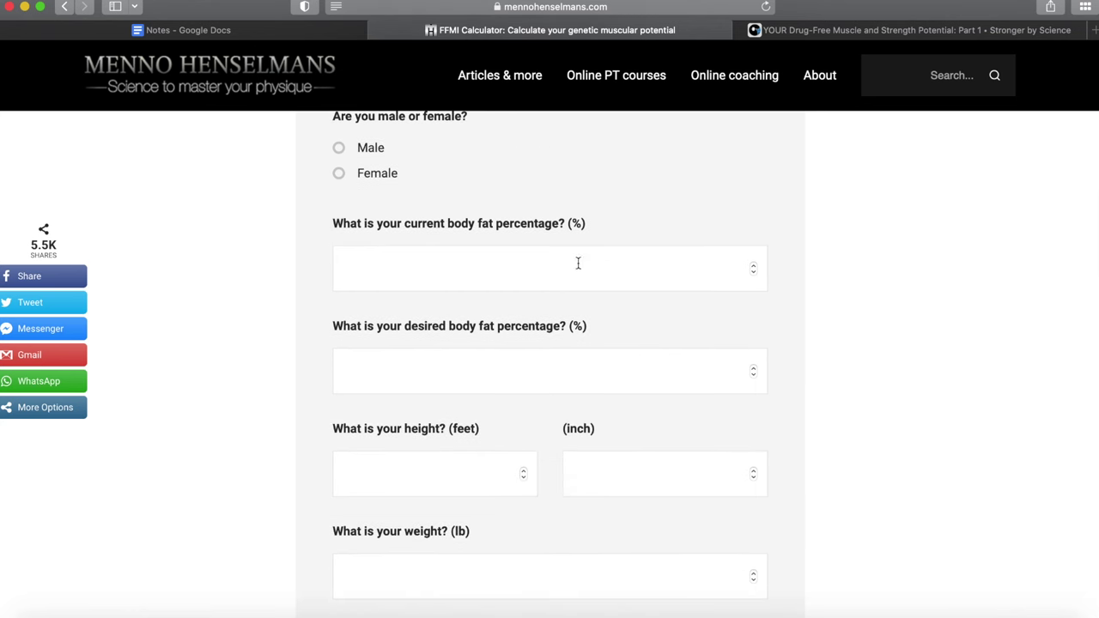
{"action": "type", "text": "2020"}
{"action": "scroll", "coordinate": [541, 422], "scroll_direction": "down", "scroll_amount": 2}
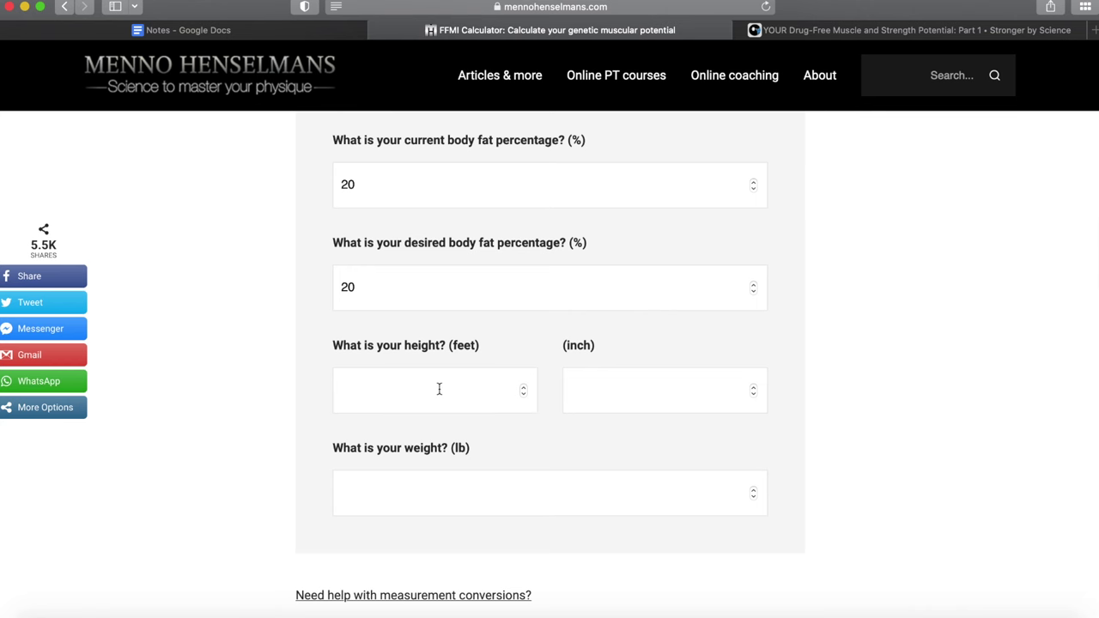
{"action": "scroll", "coordinate": [439, 389], "scroll_direction": "down", "scroll_amount": 1}
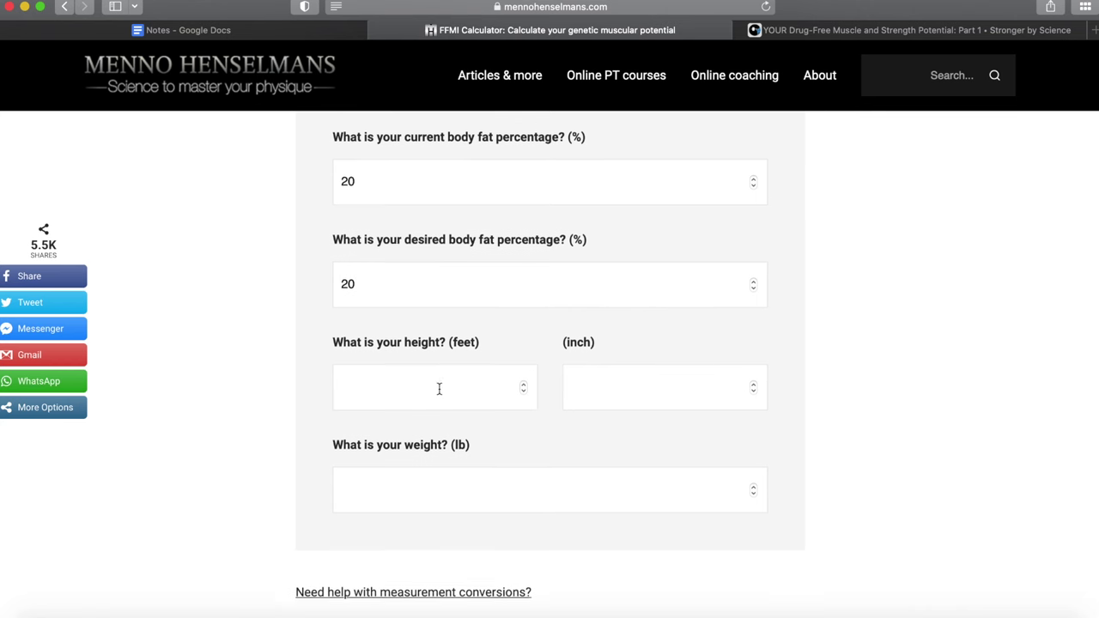
{"action": "left_click", "coordinate": [439, 389]}
{"action": "type", "text": "5"}
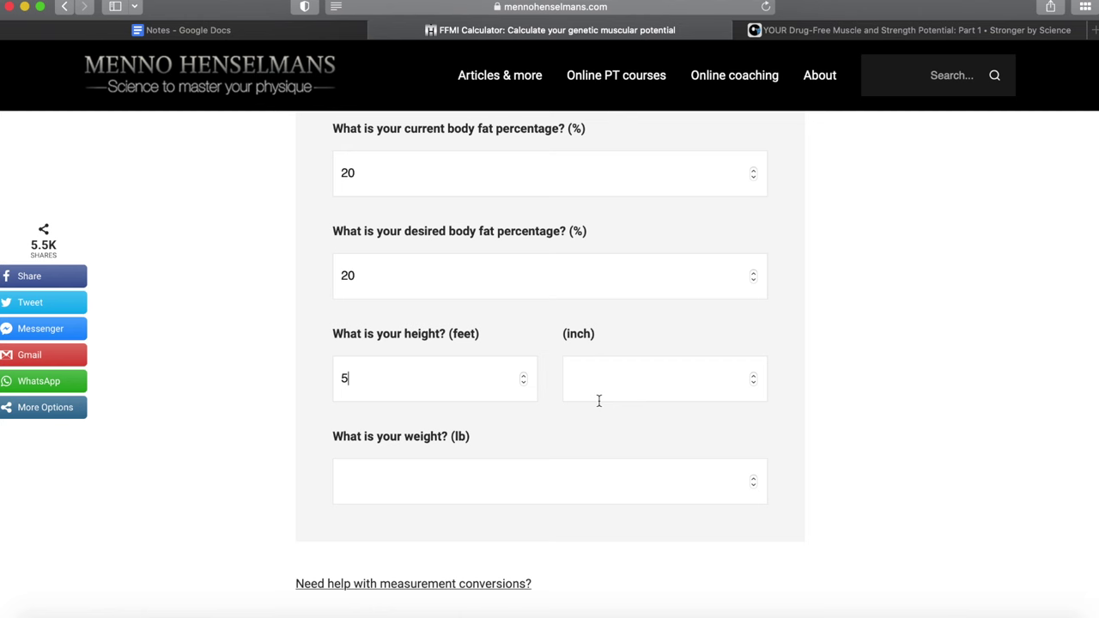
{"action": "left_click", "coordinate": [609, 390]}
{"action": "type", "text": "9"}
Set the weight to 180 lb in the calculator.
{"action": "scroll", "coordinate": [564, 423], "scroll_direction": "down", "scroll_amount": 1}
{"action": "left_click", "coordinate": [543, 420]}
{"action": "type", "text": "191"}
{"action": "scroll", "coordinate": [550, 420], "scroll_direction": "down", "scroll_amount": 2}
{"action": "key", "text": "BackSpace"}
{"action": "key", "text": "BackSpace"}
{"action": "type", "text": "80"}
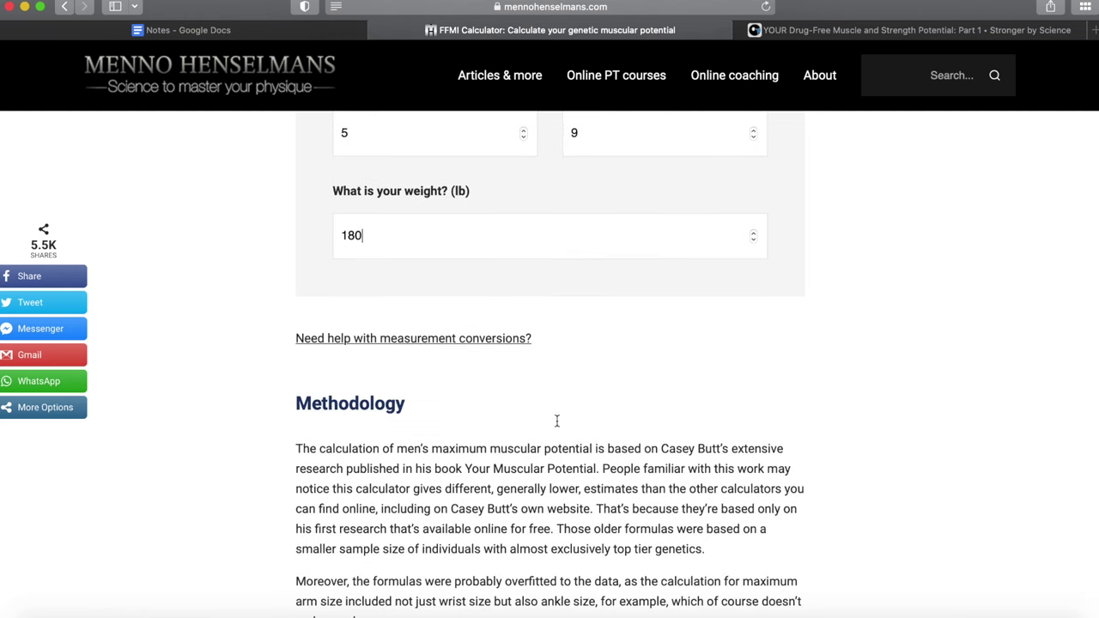
Select Male for the male or female question in the calculator.
{"action": "scroll", "coordinate": [556, 420], "scroll_direction": "up", "scroll_amount": 4}
{"action": "scroll", "coordinate": [557, 420], "scroll_direction": "down", "scroll_amount": 5}
{"action": "scroll", "coordinate": [556, 420], "scroll_direction": "up", "scroll_amount": 10}
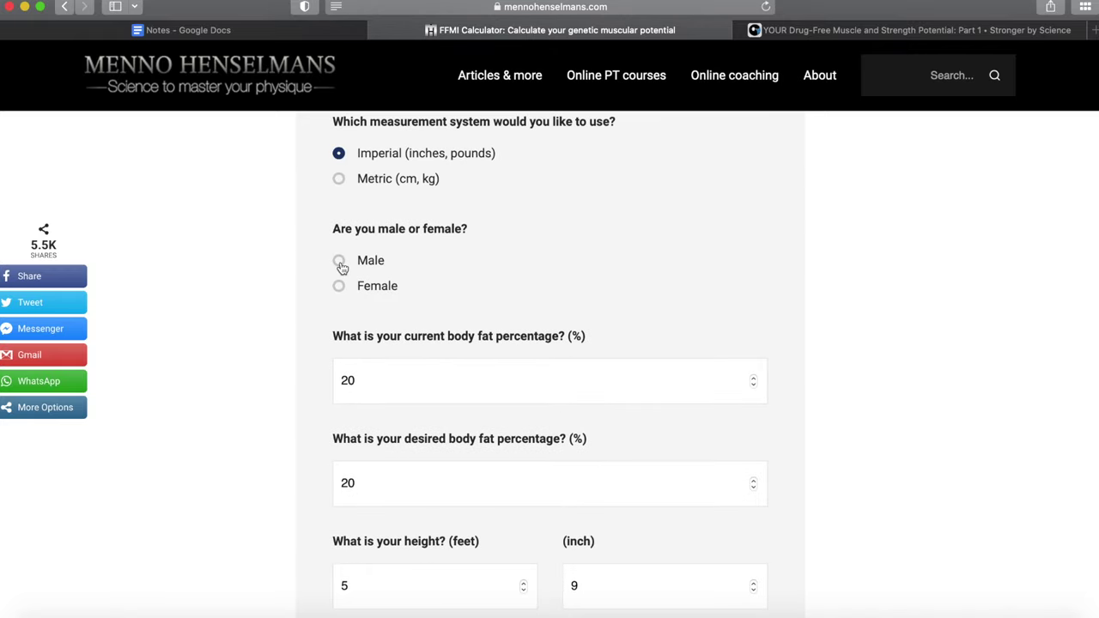
{"action": "left_click", "coordinate": [339, 262]}
Try to enter 7.5 inches as the wrist circumference and continue to the ankle circumference.
{"action": "scroll", "coordinate": [613, 290], "scroll_direction": "down", "scroll_amount": 8}
{"action": "scroll", "coordinate": [616, 290], "scroll_direction": "down", "scroll_amount": 1}
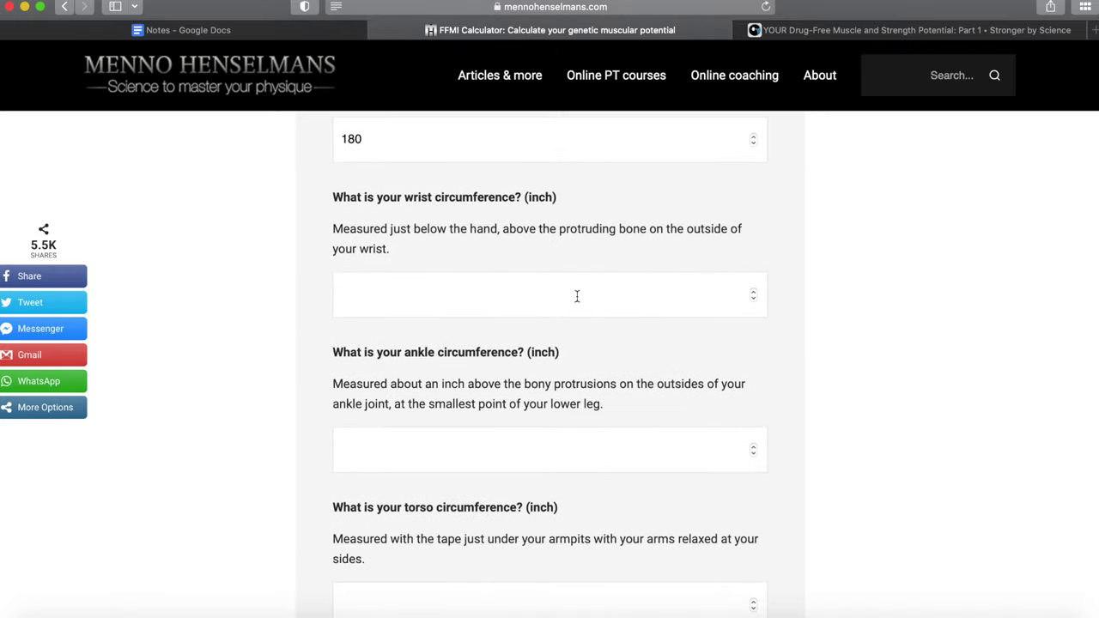
{"action": "left_click", "coordinate": [571, 297]}
{"action": "type", "text": "7.5"}
{"action": "scroll", "coordinate": [658, 300], "scroll_direction": "down", "scroll_amount": 3}
{"action": "left_click", "coordinate": [608, 345]}
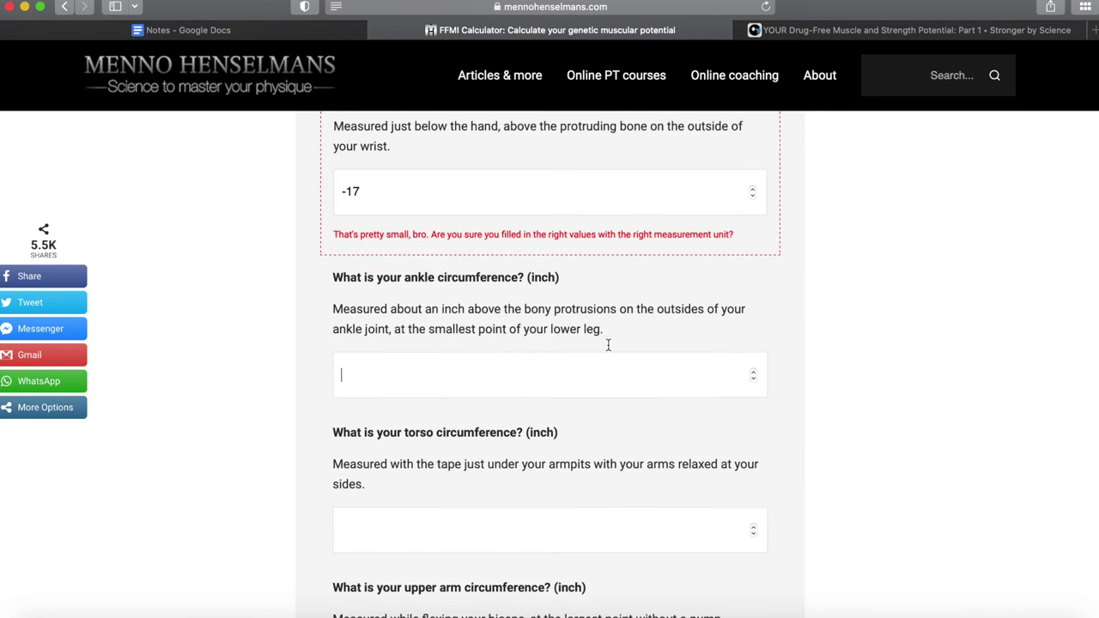
{"action": "scroll", "coordinate": [609, 352], "scroll_direction": "down", "scroll_amount": 1}
{"action": "scroll", "coordinate": [608, 358], "scroll_direction": "down", "scroll_amount": 4}
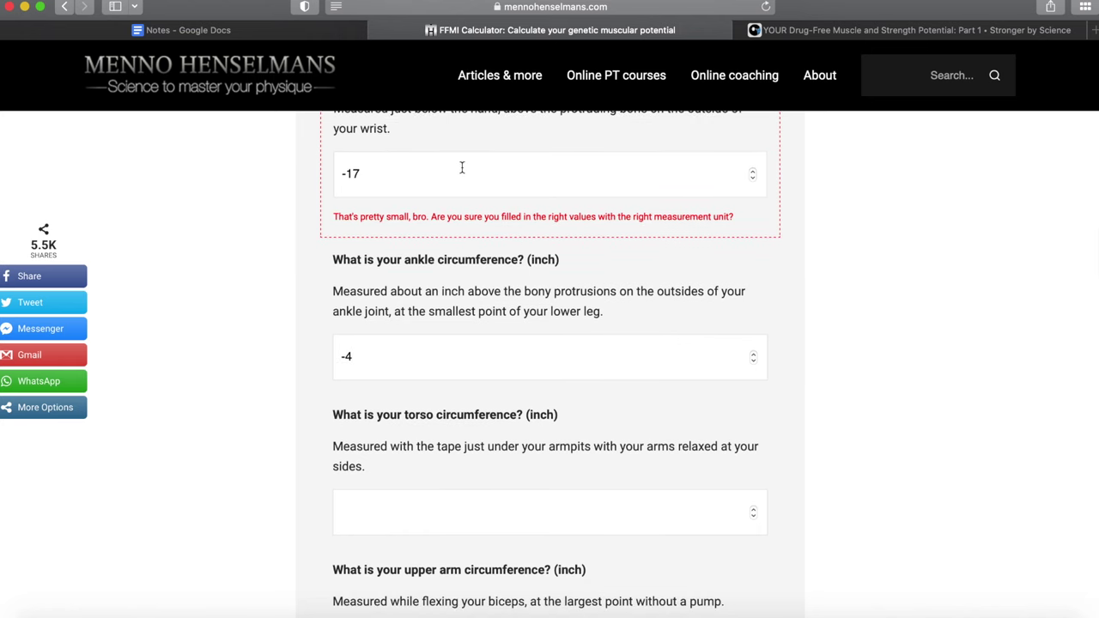
Replace the incorrect wrist circumference with 7.5 inches.
{"action": "double_click", "coordinate": [462, 168]}
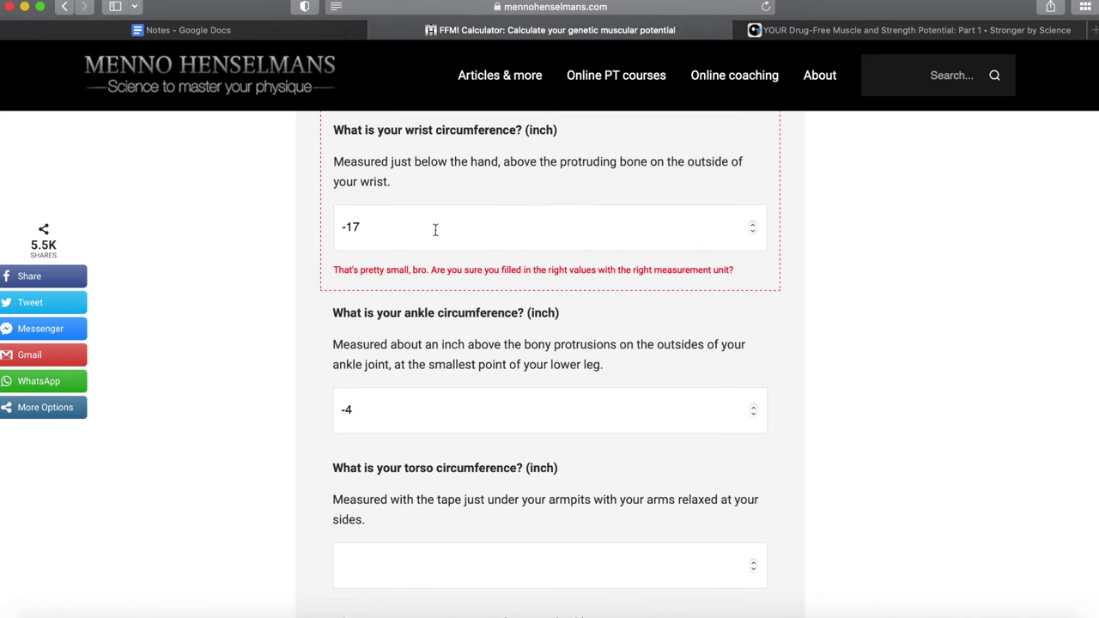
{"action": "type", "text": "7.5"}
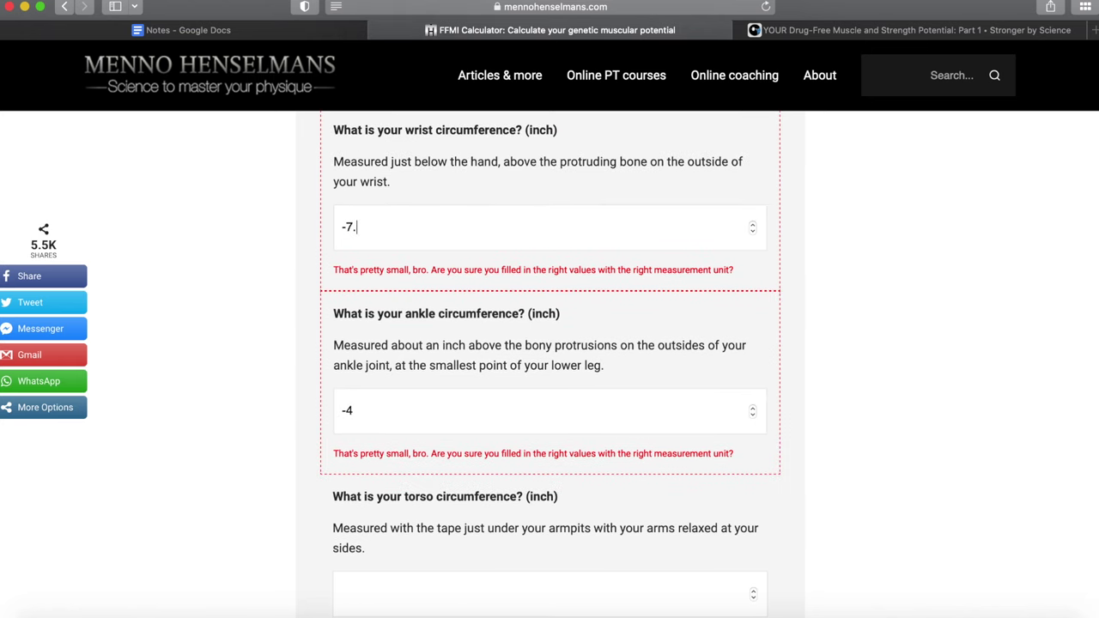
{"action": "key", "text": "BackSpace"}
{"action": "key", "text": "BackSpace"}
{"action": "key", "text": "BackSpace"}
{"action": "key", "text": "BackSpace"}
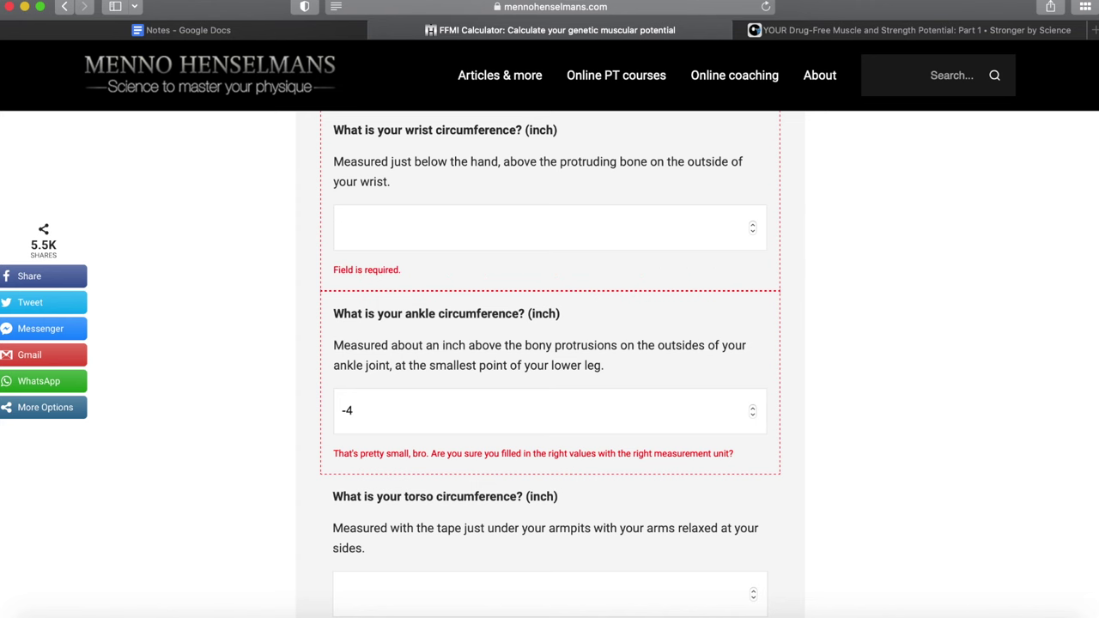
{"action": "type", "text": "7.5"}
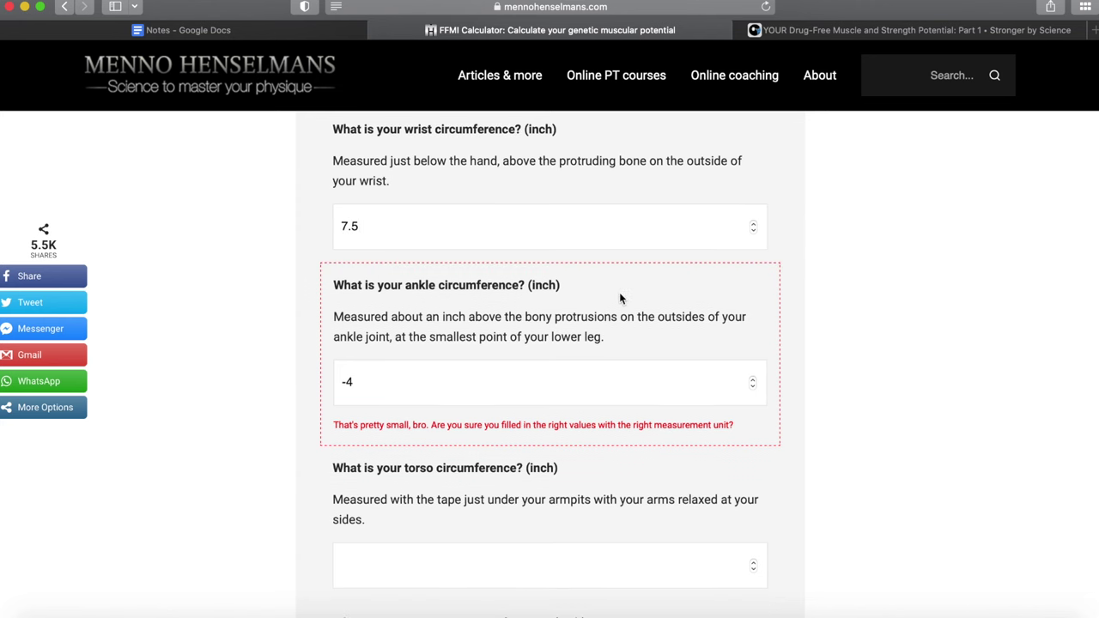
Replace the incorrect ankle circumference with 9 inches.
{"action": "scroll", "coordinate": [619, 292], "scroll_direction": "down", "scroll_amount": 1}
{"action": "left_click", "coordinate": [510, 358]}
{"action": "key", "text": "Left"}
{"action": "key", "text": "shift+Left"}
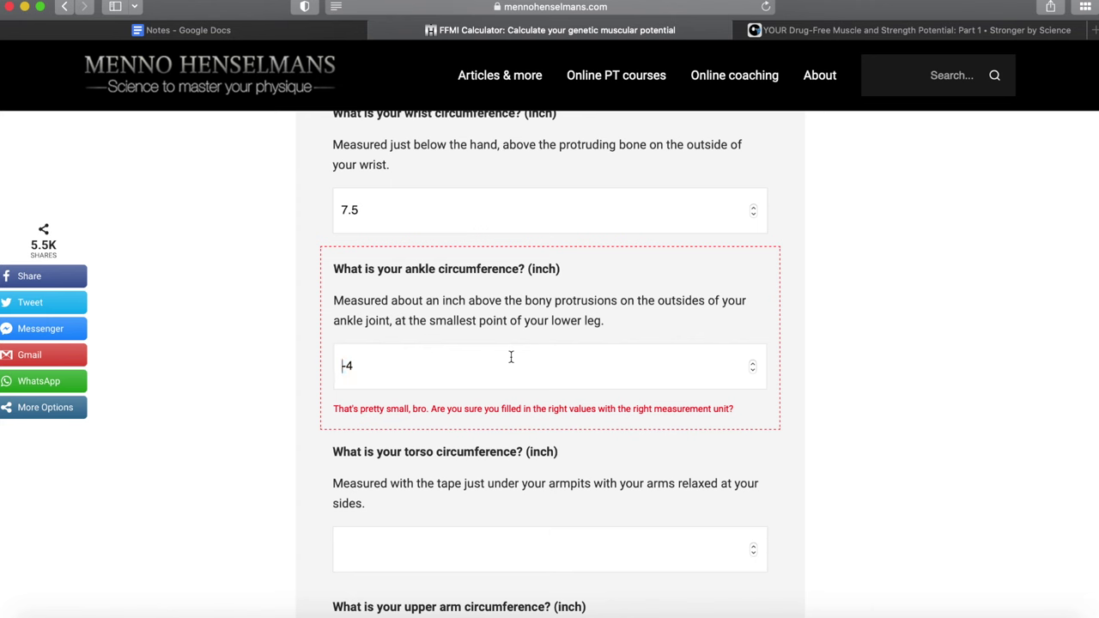
{"action": "left_click_drag", "start_coordinate": [398, 368], "coordinate": [312, 366]}
{"action": "type", "text": "9"}
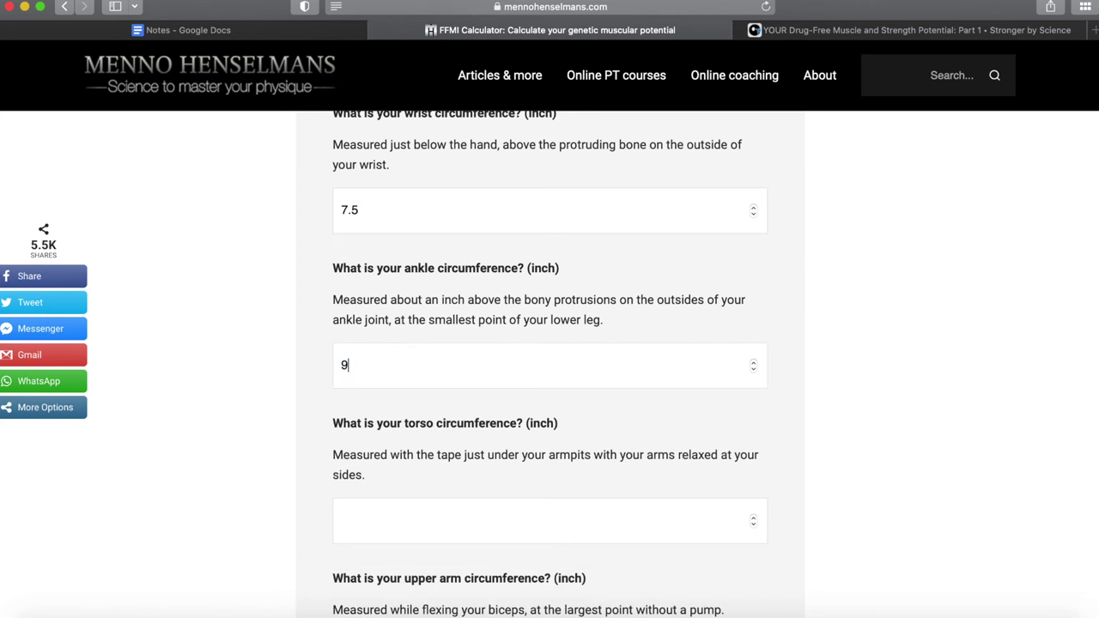
Enter 47 inches as the torso circumference.
{"action": "scroll", "coordinate": [591, 412], "scroll_direction": "down", "scroll_amount": 3}
{"action": "left_click", "coordinate": [549, 410]}
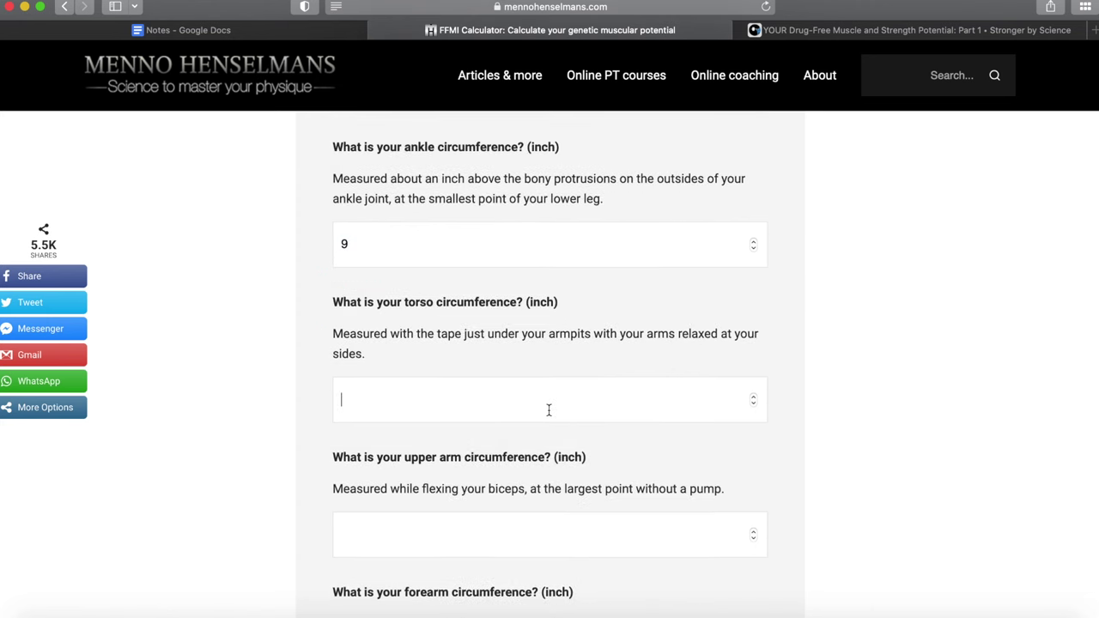
{"action": "type", "text": "47"}
{"action": "scroll", "coordinate": [604, 330], "scroll_direction": "down", "scroll_amount": 2}
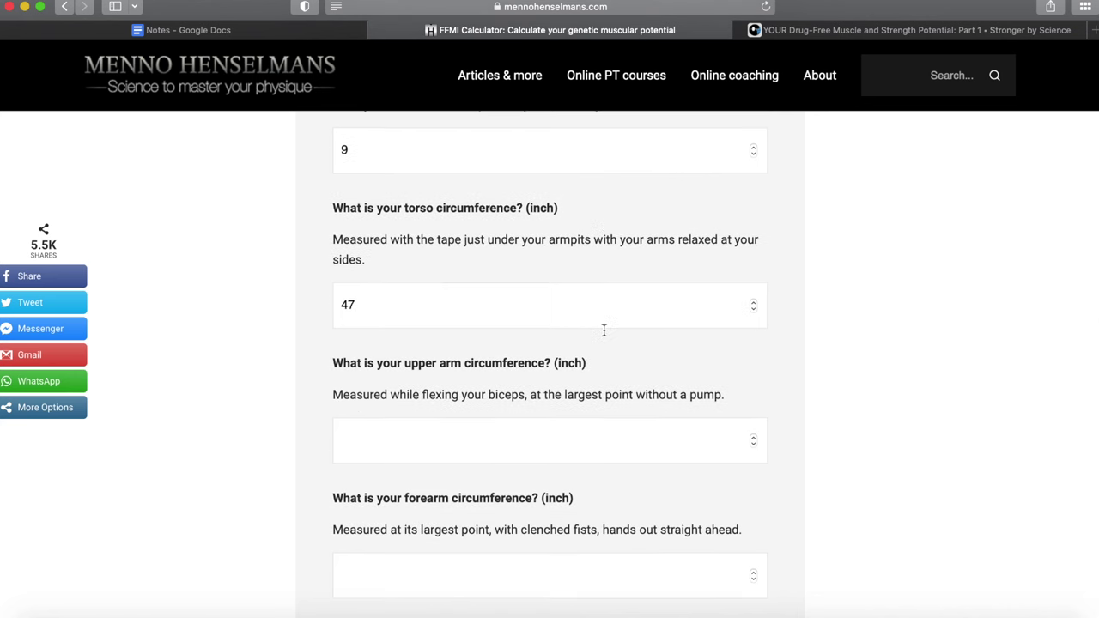
Enter 17.7 inches as the upper arm circumference and 12.65 inches as the forearm circumference.
{"action": "left_click", "coordinate": [526, 443]}
{"action": "type", "text": "17.7"}
{"action": "scroll", "coordinate": [644, 390], "scroll_direction": "down", "scroll_amount": 4}
{"action": "left_click", "coordinate": [533, 430]}
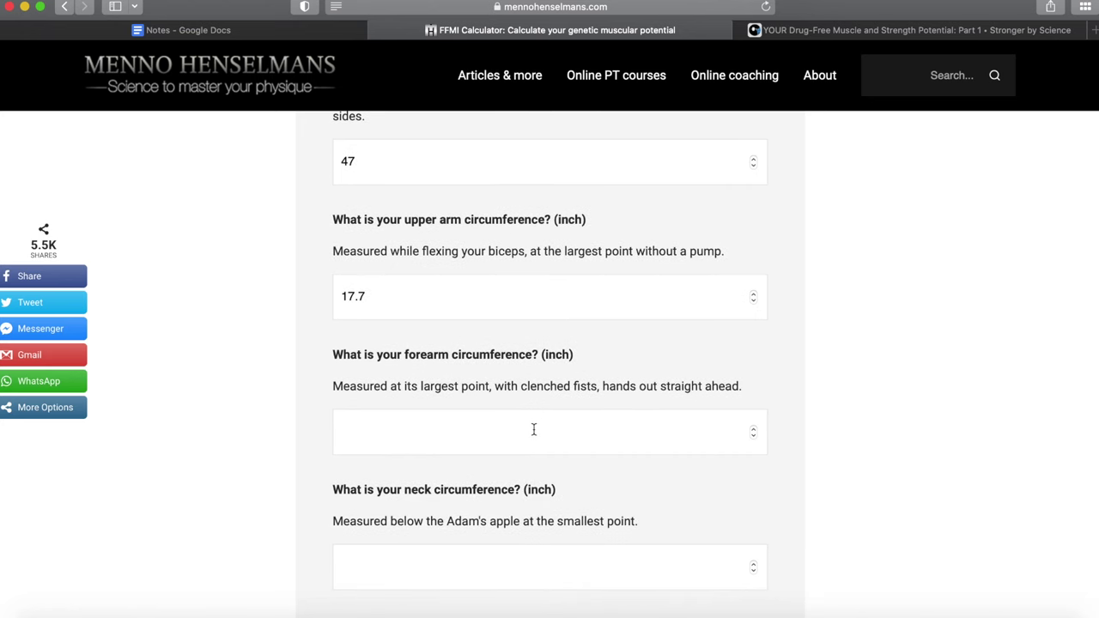
{"action": "type", "text": "12.65"}
Look up the neck measurement in the Notes document in Google Docs and enter 17.2 inches as the neck circumference in the FFMI Calculator.
{"action": "left_click", "coordinate": [324, 32]}
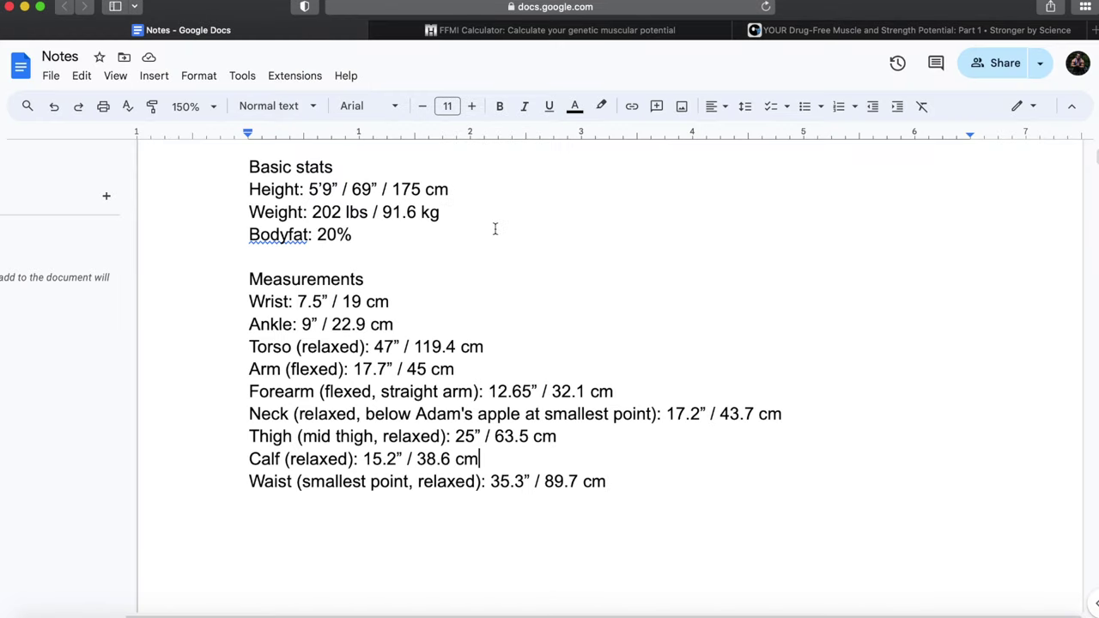
{"action": "left_click", "coordinate": [645, 32]}
{"action": "scroll", "coordinate": [829, 385], "scroll_direction": "down", "scroll_amount": 5}
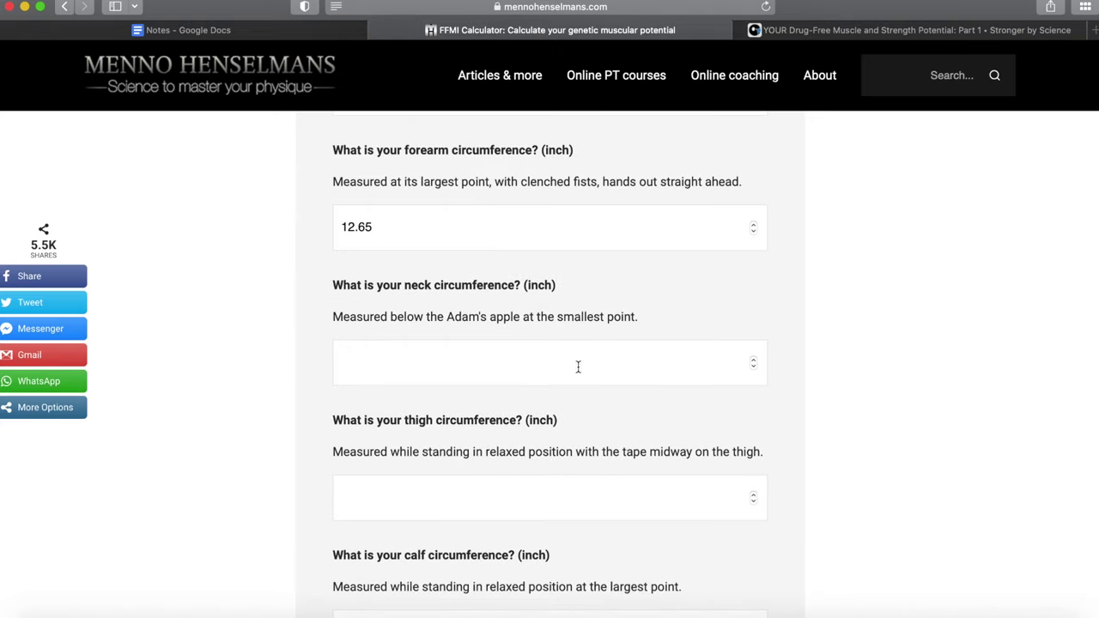
{"action": "left_click", "coordinate": [491, 365]}
{"action": "type", "text": "17.2"}
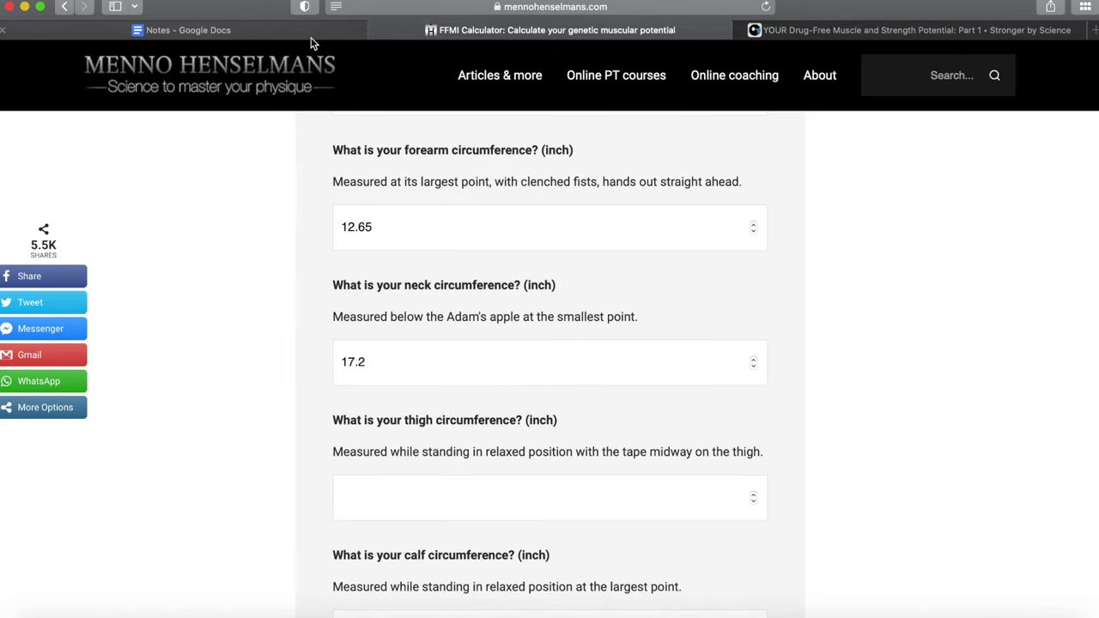
Look up the thigh measurement in the Notes document and enter 25 inches as the thigh circumference in the calculator.
{"action": "left_click", "coordinate": [184, 30]}
{"action": "left_click", "coordinate": [637, 31]}
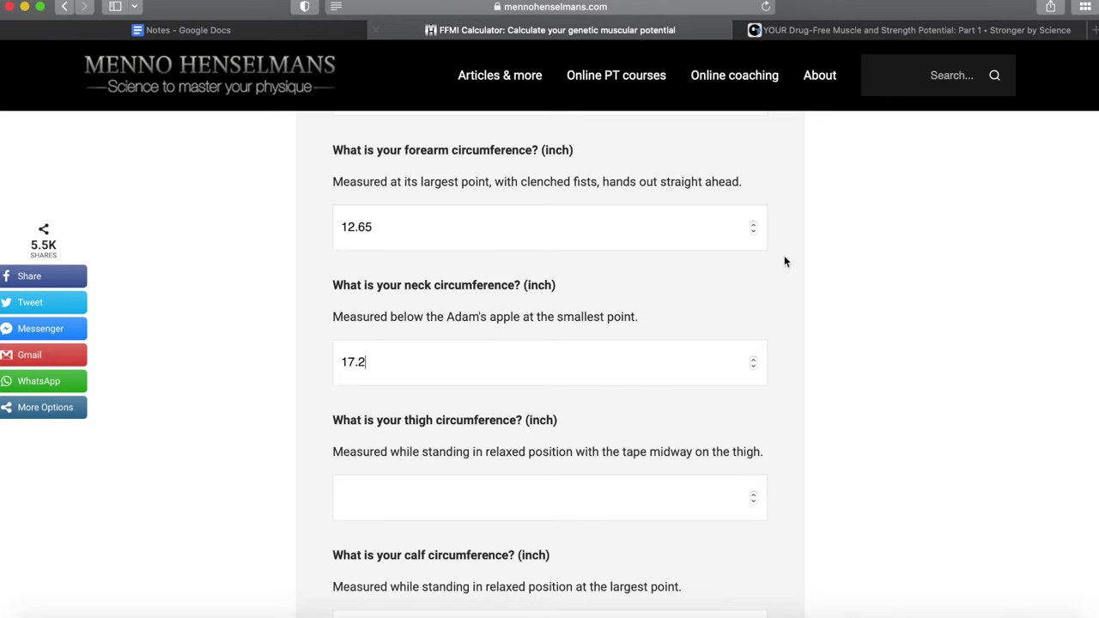
{"action": "scroll", "coordinate": [824, 326], "scroll_direction": "down", "scroll_amount": 3}
{"action": "left_click", "coordinate": [544, 374]}
{"action": "type", "text": "25"}
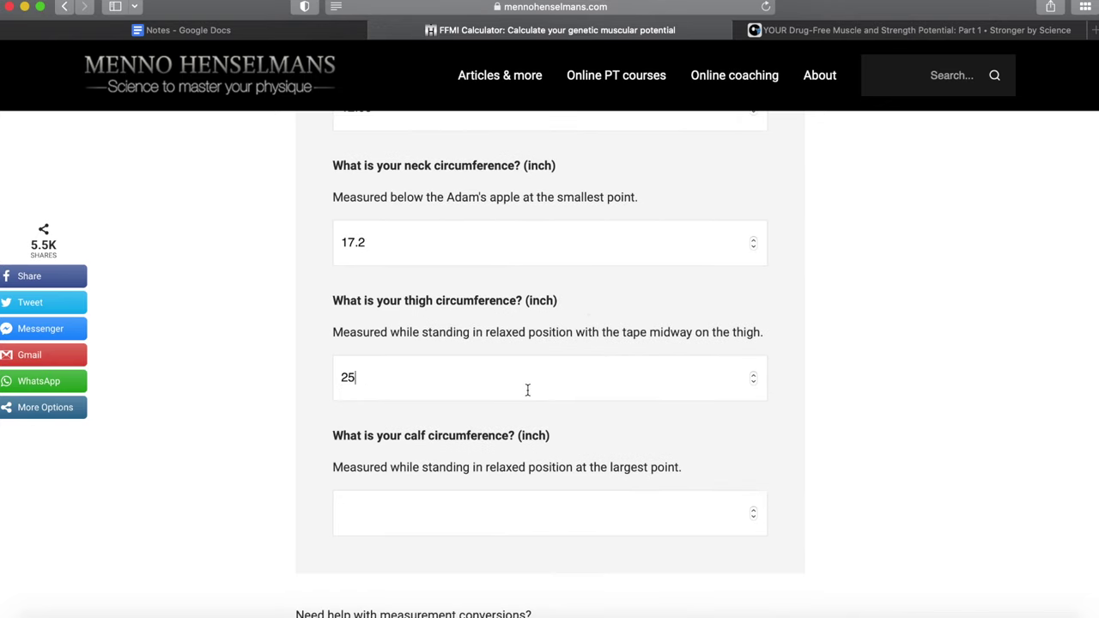
Enter 15.2 inches as the calf circumference.
{"action": "scroll", "coordinate": [527, 389], "scroll_direction": "down", "scroll_amount": 2}
{"action": "left_click", "coordinate": [522, 436]}
{"action": "type", "text": "1"}
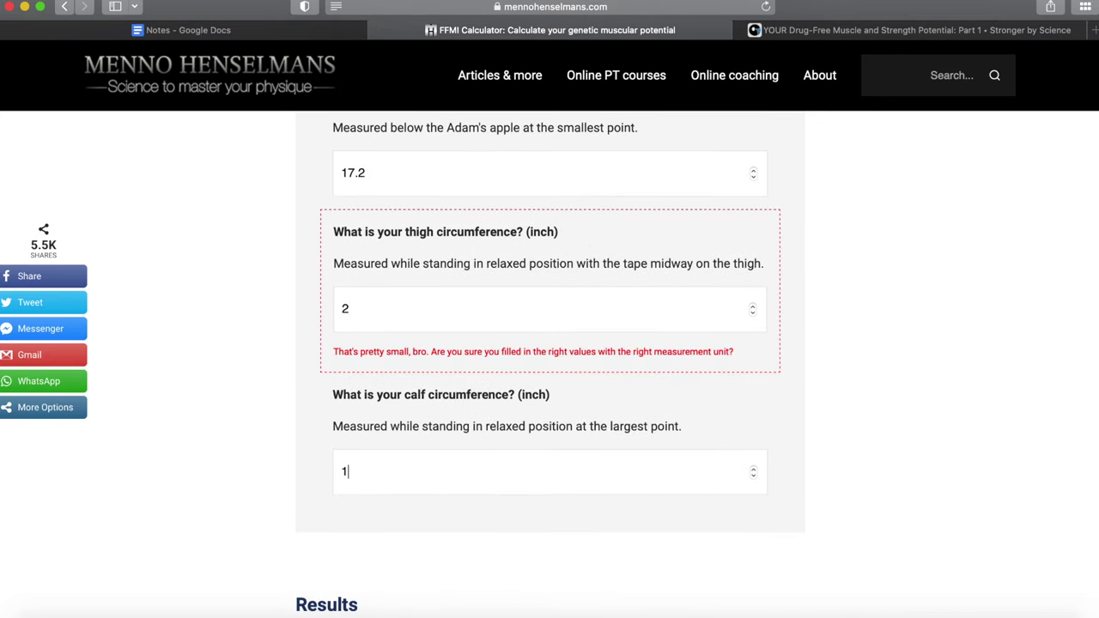
{"action": "type", "text": "5.2"}
Correct the thigh circumference to 25 inches.
{"action": "left_click", "coordinate": [403, 306]}
{"action": "key", "text": "super+a"}
{"action": "type", "text": "25"}
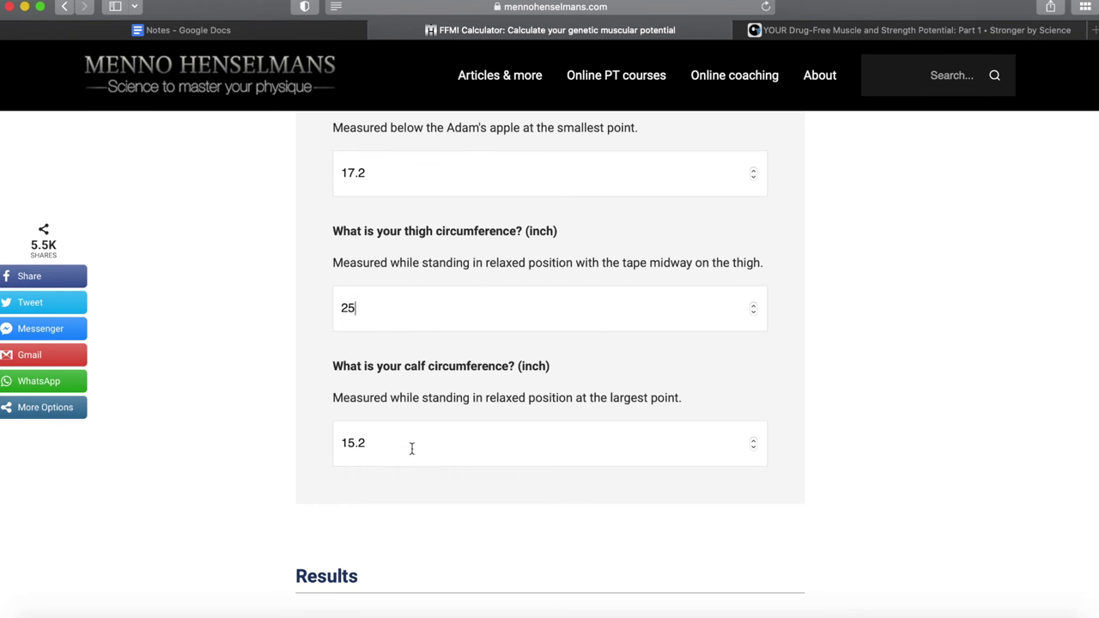
{"action": "left_click", "coordinate": [412, 447]}
Check the measurement list in the Notes document, then return to the FFMI Calculator and view its results.
{"action": "left_click", "coordinate": [185, 31]}
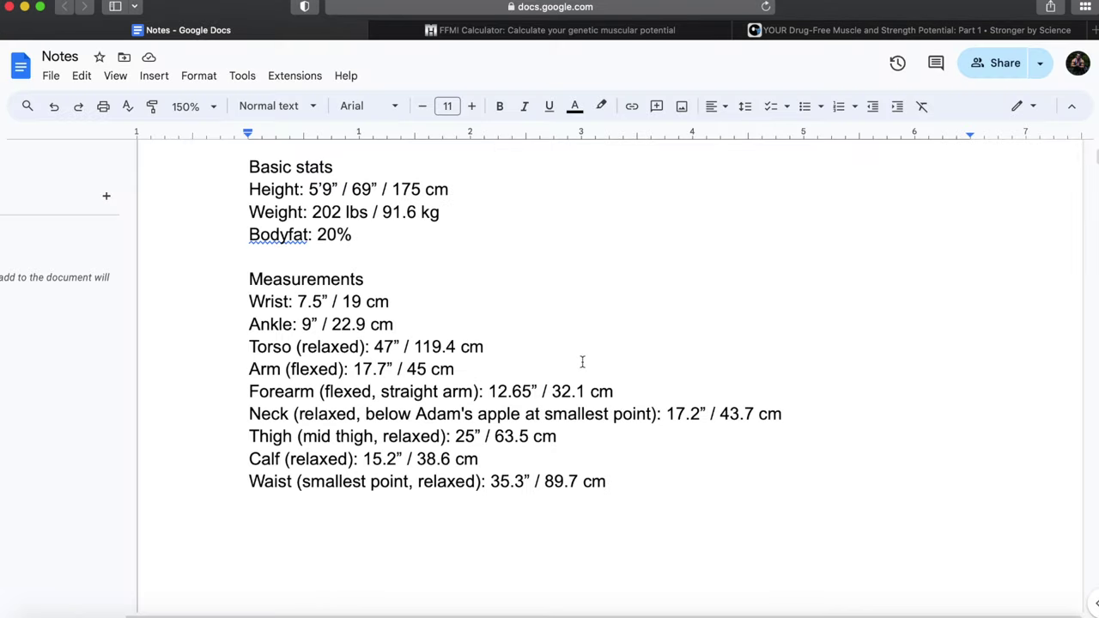
{"action": "left_click", "coordinate": [584, 31]}
{"action": "scroll", "coordinate": [784, 395], "scroll_direction": "down", "scroll_amount": 5}
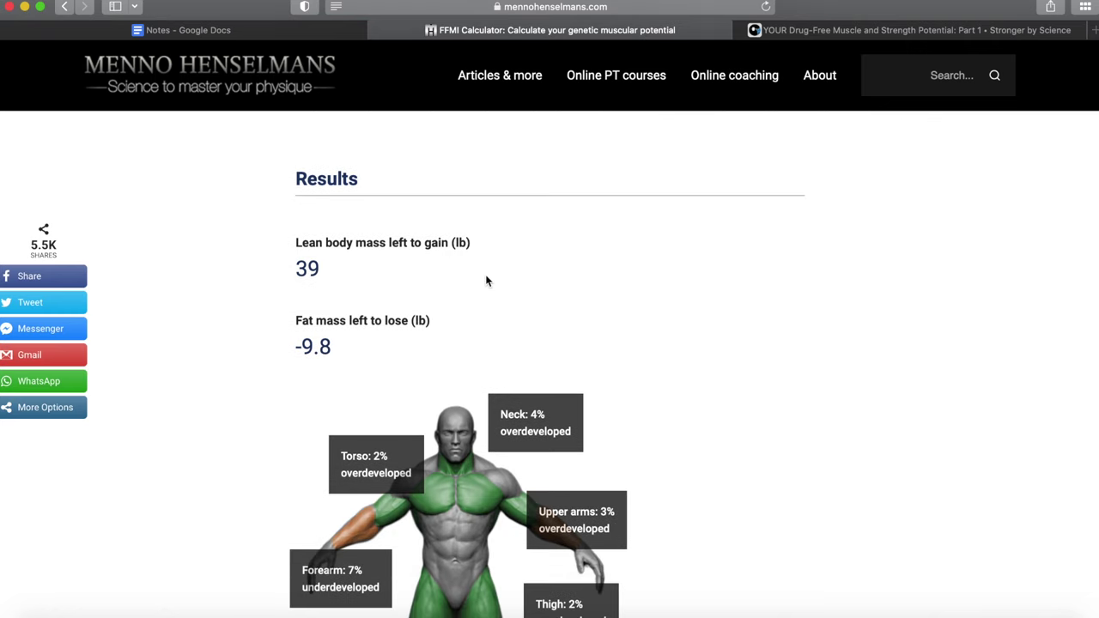
Change the weight in the calculator to 202 lb.
{"action": "scroll", "coordinate": [485, 281], "scroll_direction": "up", "scroll_amount": 3}
{"action": "scroll", "coordinate": [447, 398], "scroll_direction": "up", "scroll_amount": 1}
{"action": "scroll", "coordinate": [712, 425], "scroll_direction": "up", "scroll_amount": 10}
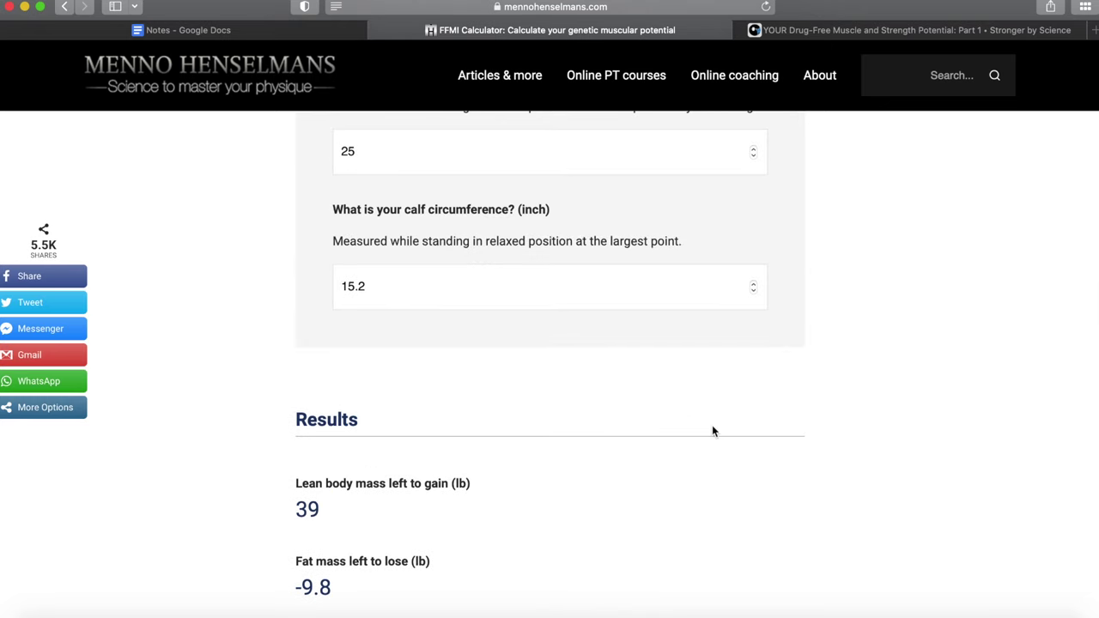
{"action": "scroll", "coordinate": [870, 395], "scroll_direction": "up", "scroll_amount": 5}
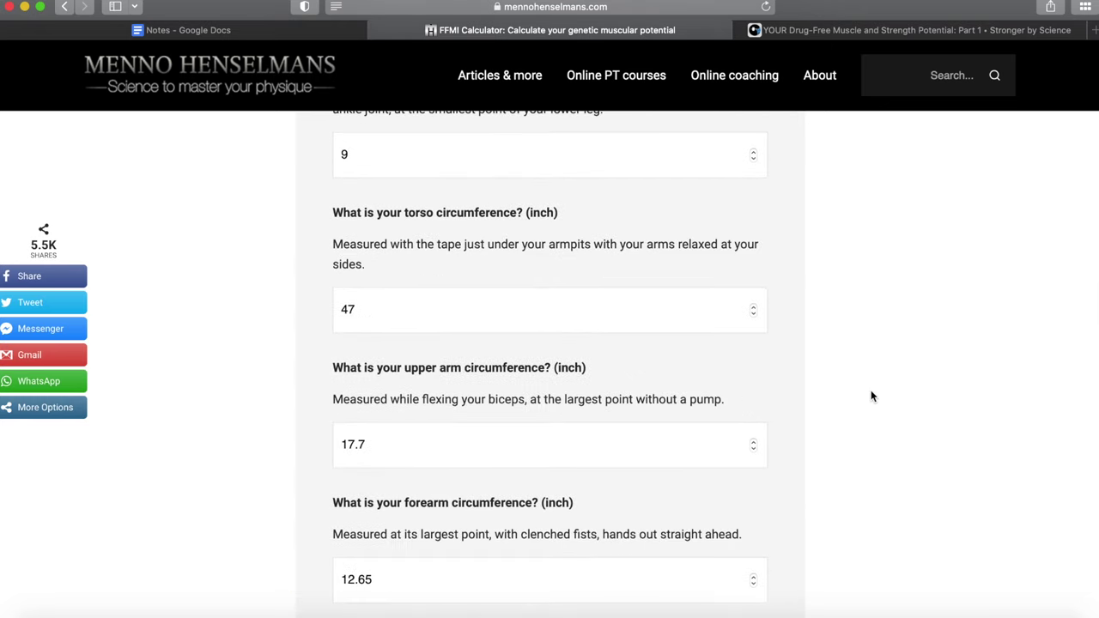
{"action": "scroll", "coordinate": [871, 396], "scroll_direction": "up", "scroll_amount": 5}
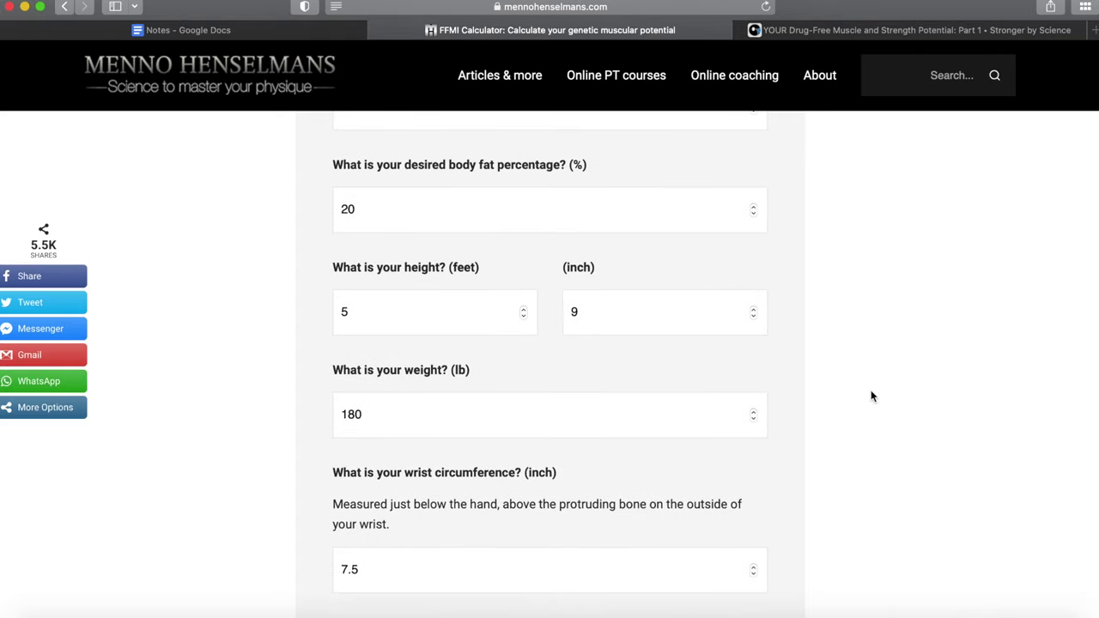
{"action": "double_click", "coordinate": [398, 414]}
{"action": "type", "text": "202"}
Review the recalculated results, including lean mass left to gain, fat mass left to lose and the muscle development figure.
{"action": "scroll", "coordinate": [540, 363], "scroll_direction": "up", "scroll_amount": 3}
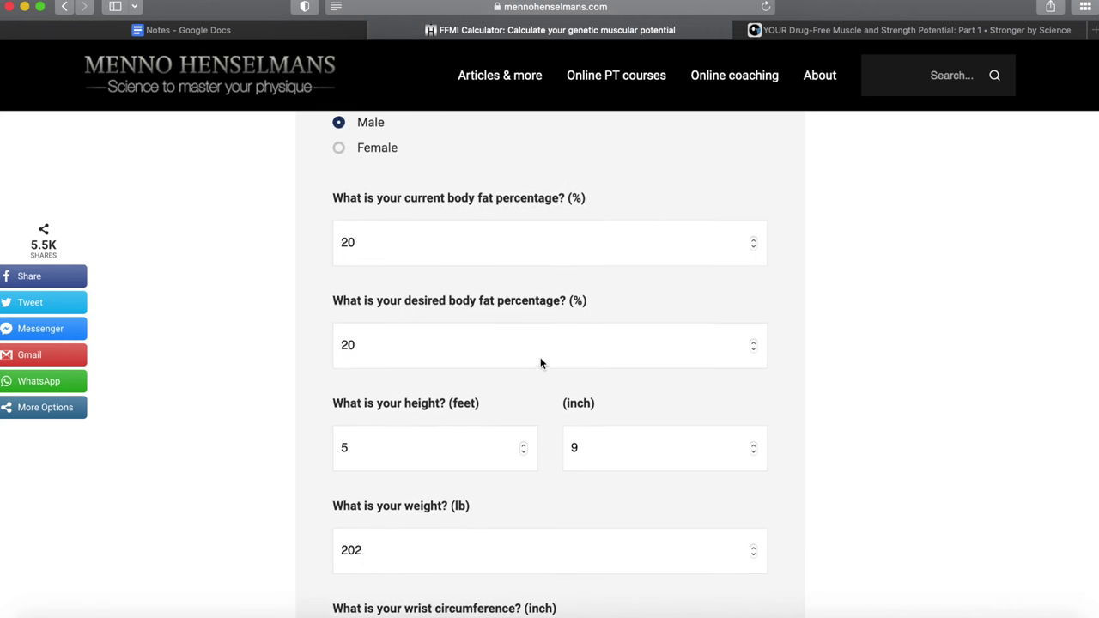
{"action": "scroll", "coordinate": [541, 363], "scroll_direction": "up", "scroll_amount": 3}
{"action": "scroll", "coordinate": [540, 363], "scroll_direction": "down", "scroll_amount": 10}
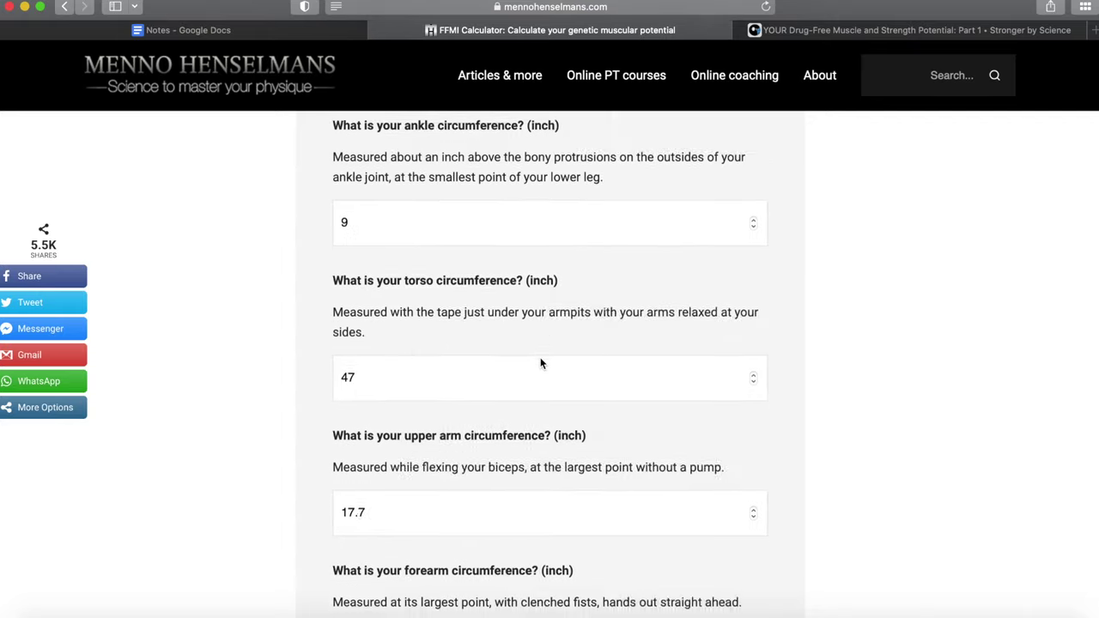
{"action": "scroll", "coordinate": [540, 363], "scroll_direction": "down", "scroll_amount": 12}
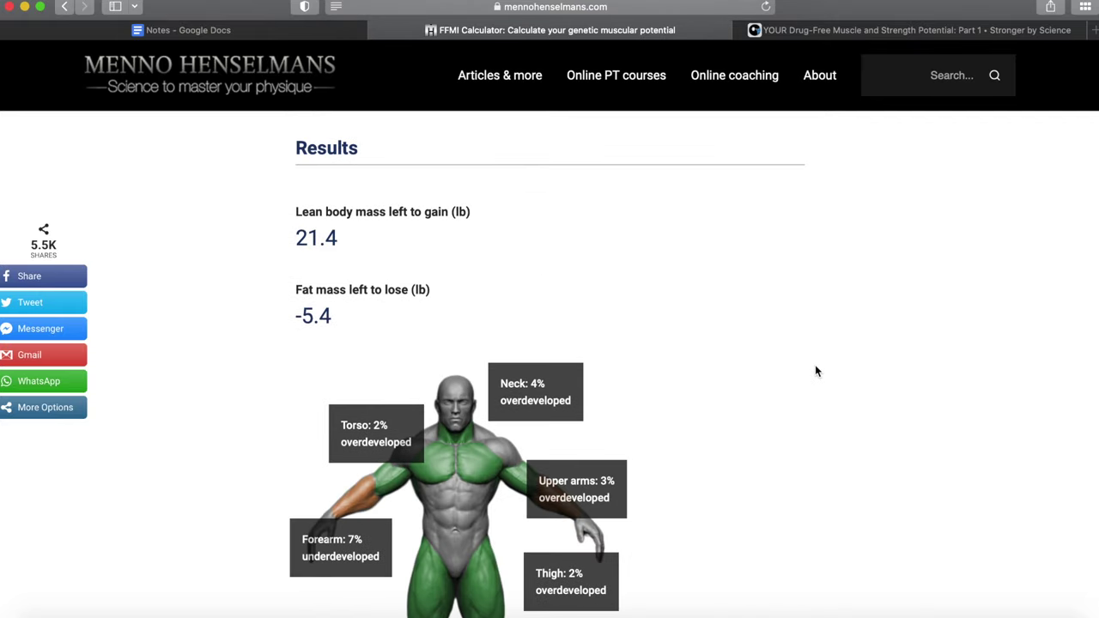
{"action": "scroll", "coordinate": [817, 371], "scroll_direction": "down", "scroll_amount": 2}
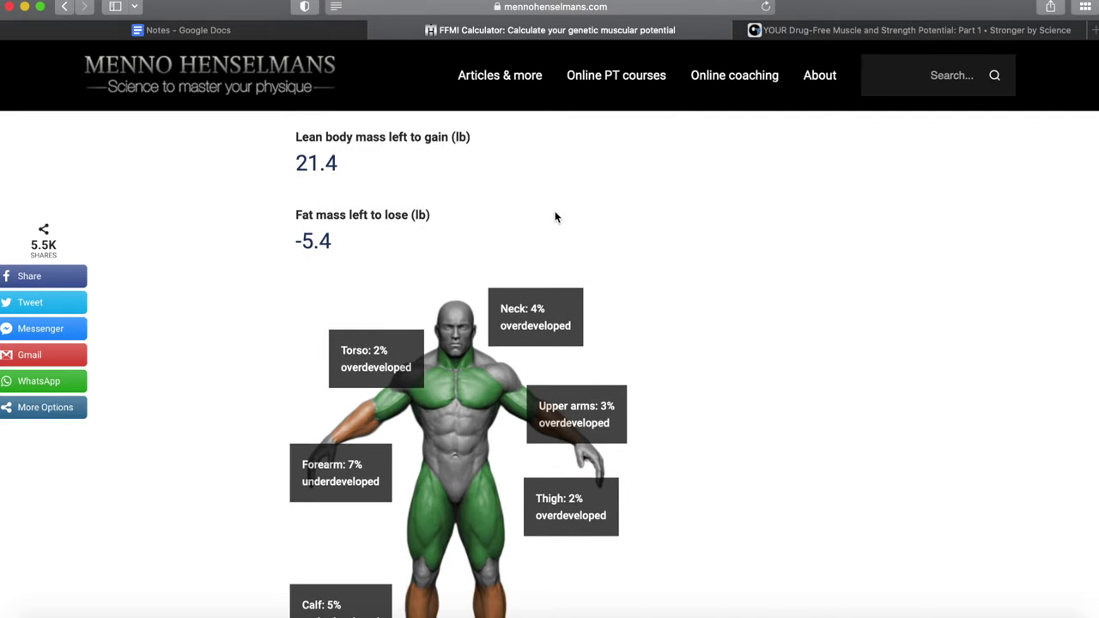
Recheck the calculator entries from the purpose and unit choices through body fat, height, weight and the body circumferences.
{"action": "scroll", "coordinate": [671, 229], "scroll_direction": "up", "scroll_amount": 10}
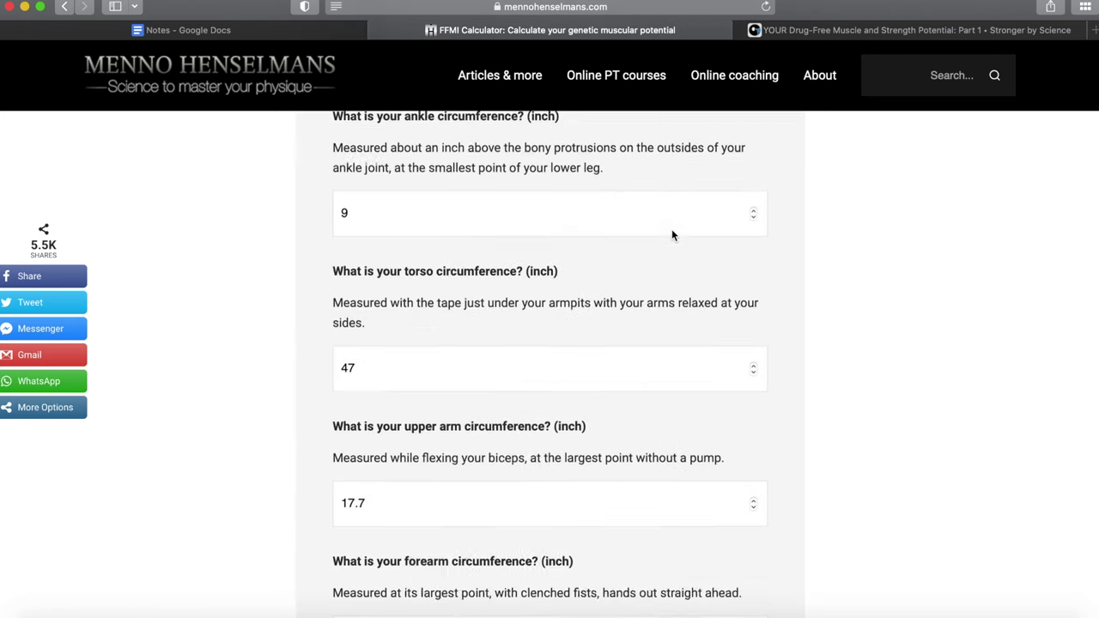
{"action": "scroll", "coordinate": [671, 229], "scroll_direction": "up", "scroll_amount": 10}
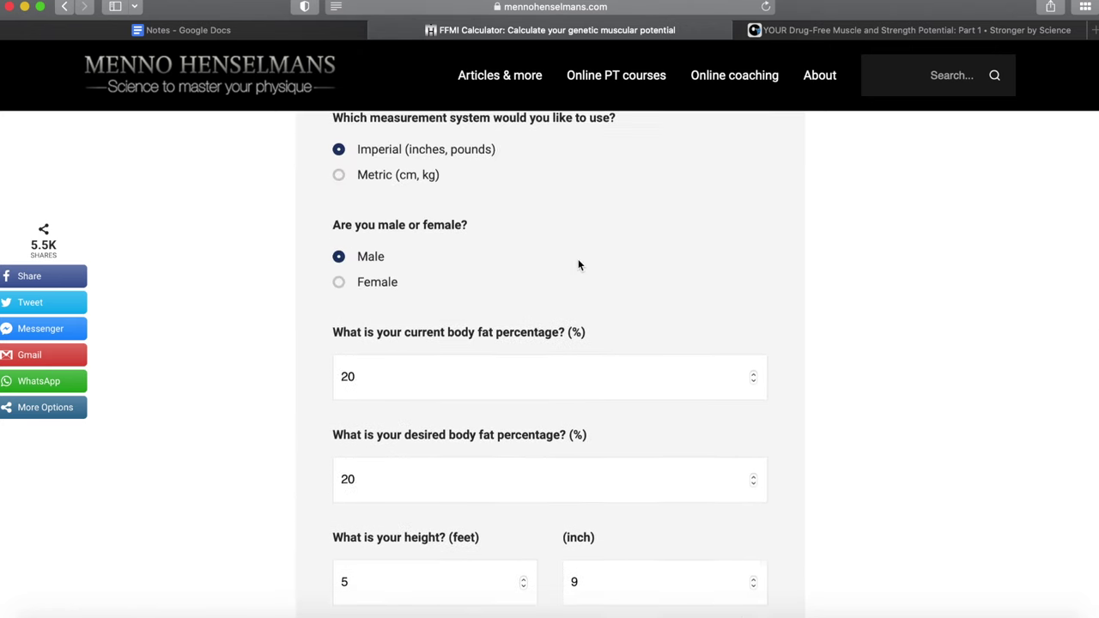
{"action": "scroll", "coordinate": [578, 266], "scroll_direction": "up", "scroll_amount": 5}
{"action": "scroll", "coordinate": [578, 263], "scroll_direction": "down", "scroll_amount": 3}
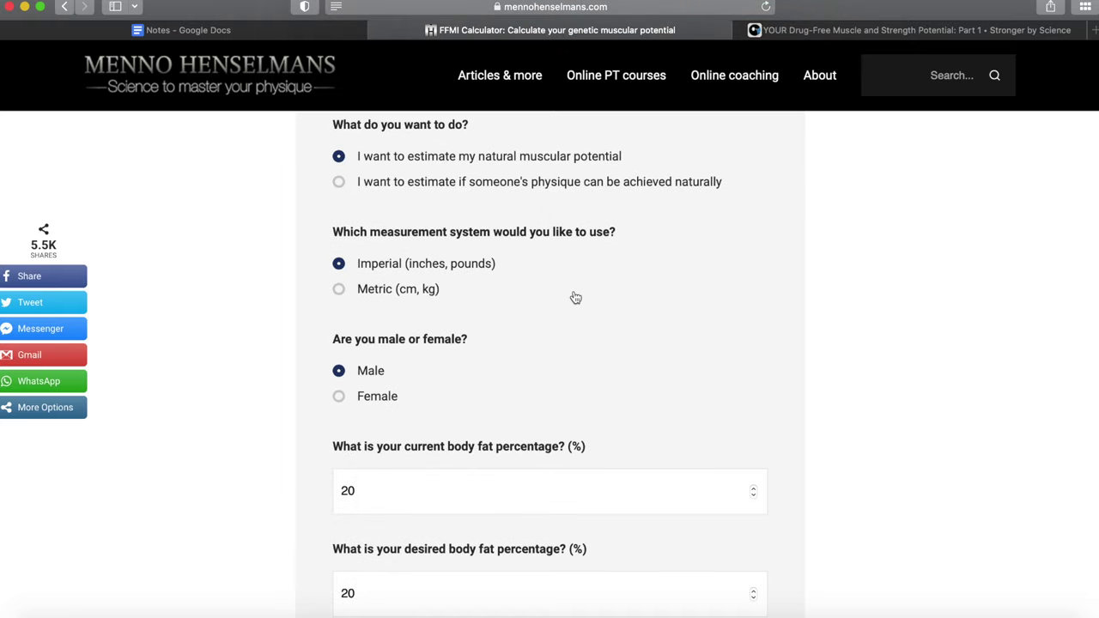
{"action": "scroll", "coordinate": [575, 298], "scroll_direction": "down", "scroll_amount": 5}
{"action": "scroll", "coordinate": [537, 223], "scroll_direction": "down", "scroll_amount": 2}
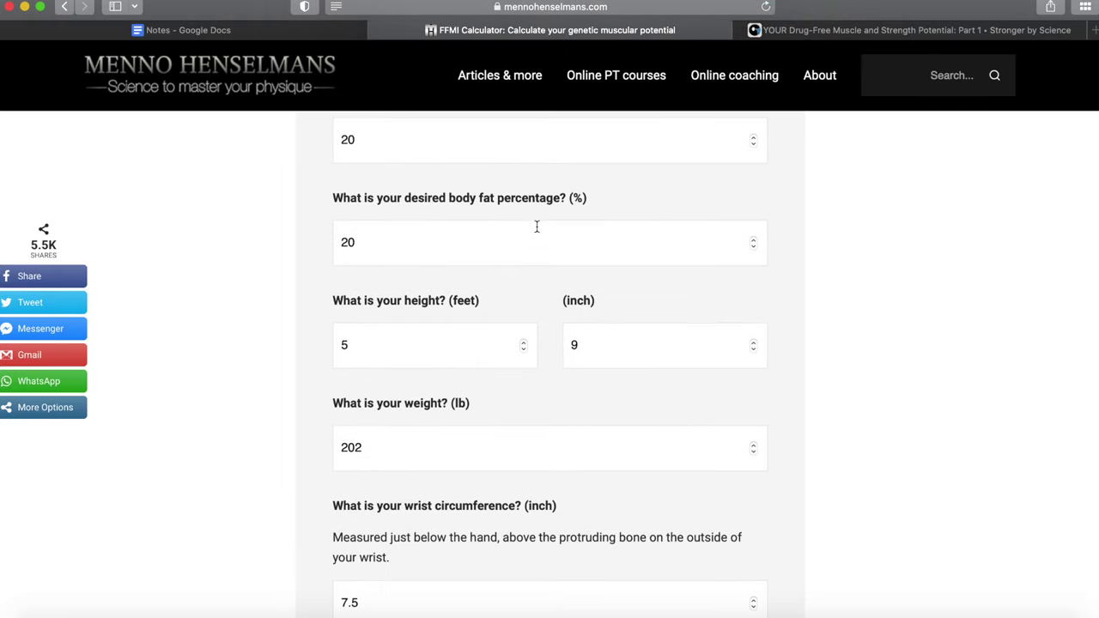
{"action": "scroll", "coordinate": [537, 227], "scroll_direction": "down", "scroll_amount": 5}
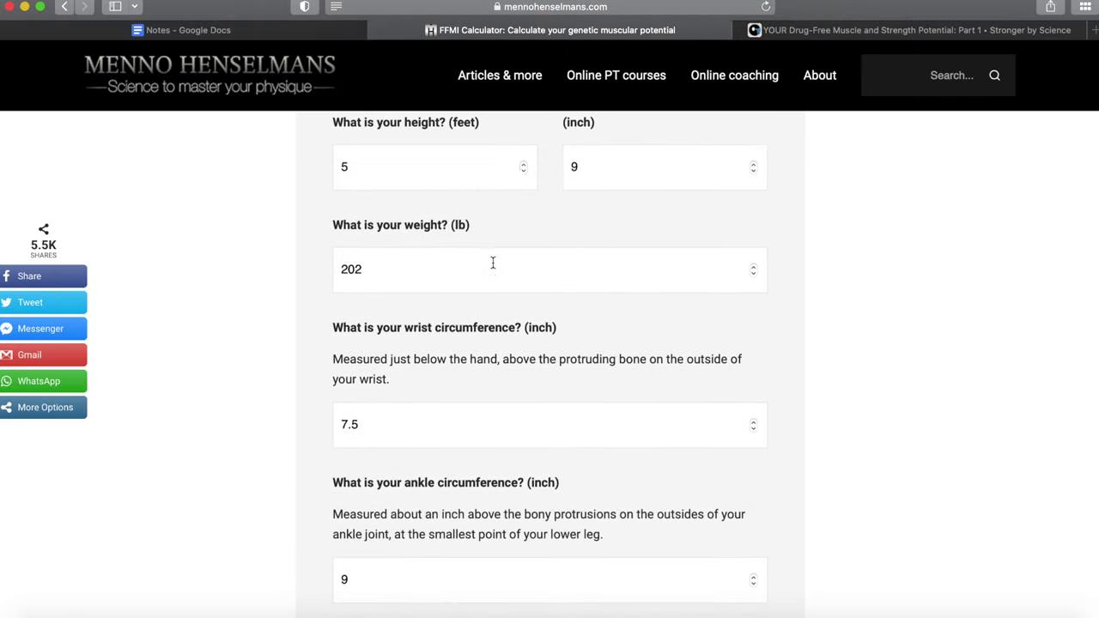
{"action": "scroll", "coordinate": [493, 267], "scroll_direction": "down", "scroll_amount": 4}
{"action": "scroll", "coordinate": [493, 269], "scroll_direction": "down", "scroll_amount": 3}
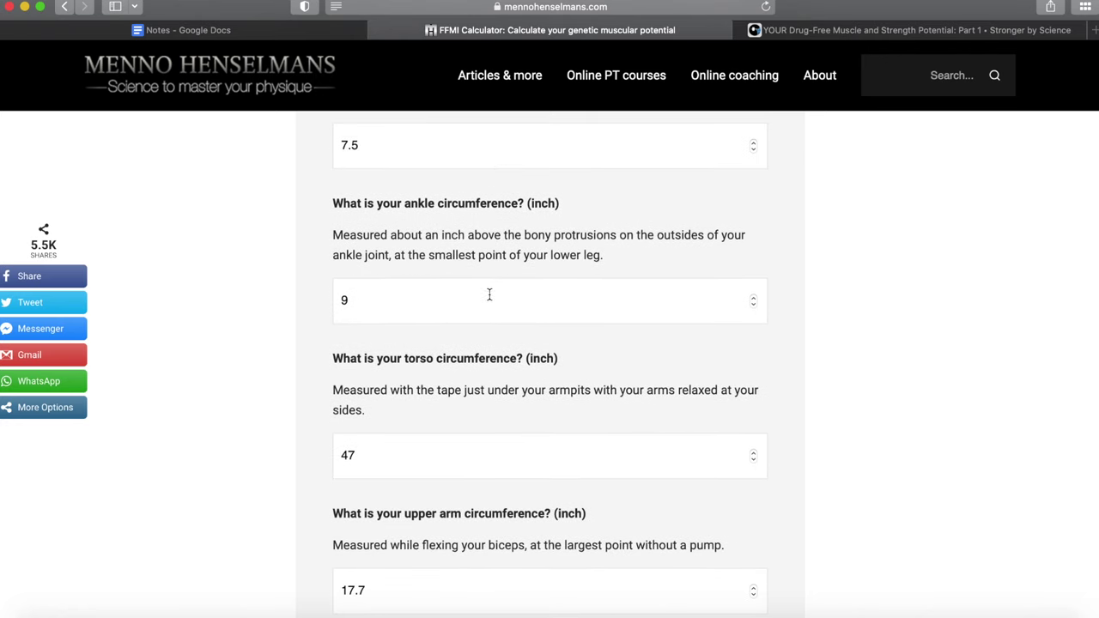
Check the remaining calculator entries for ankle, torso, upper arm, forearm, neck, thigh and calf circumference.
{"action": "scroll", "coordinate": [480, 318], "scroll_direction": "down", "scroll_amount": 3}
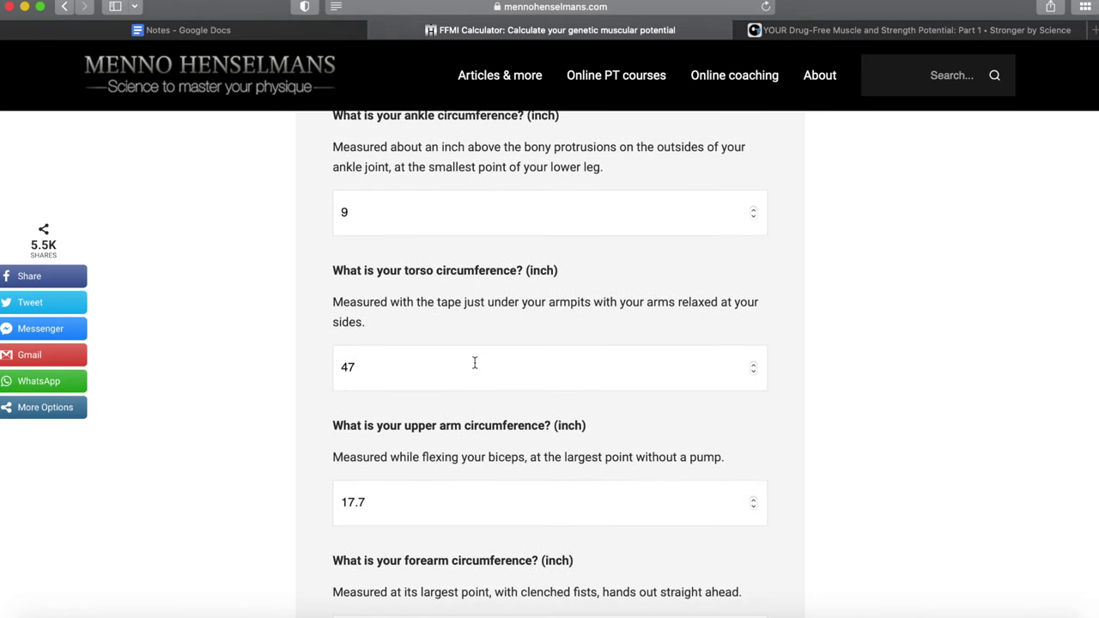
{"action": "scroll", "coordinate": [474, 362], "scroll_direction": "down", "scroll_amount": 4}
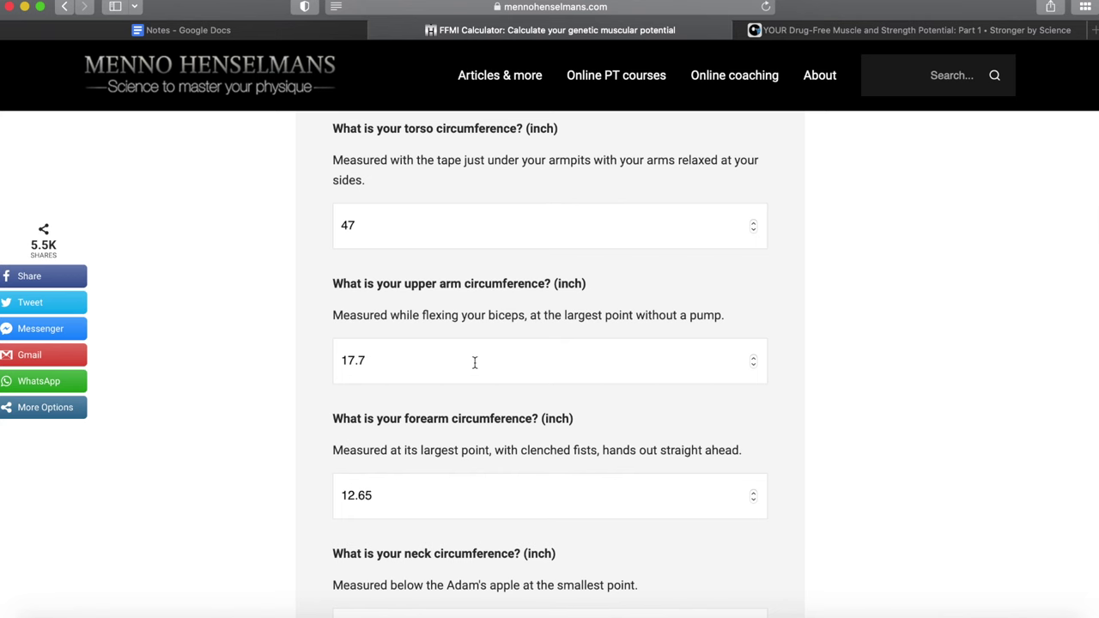
{"action": "scroll", "coordinate": [474, 362], "scroll_direction": "down", "scroll_amount": 7}
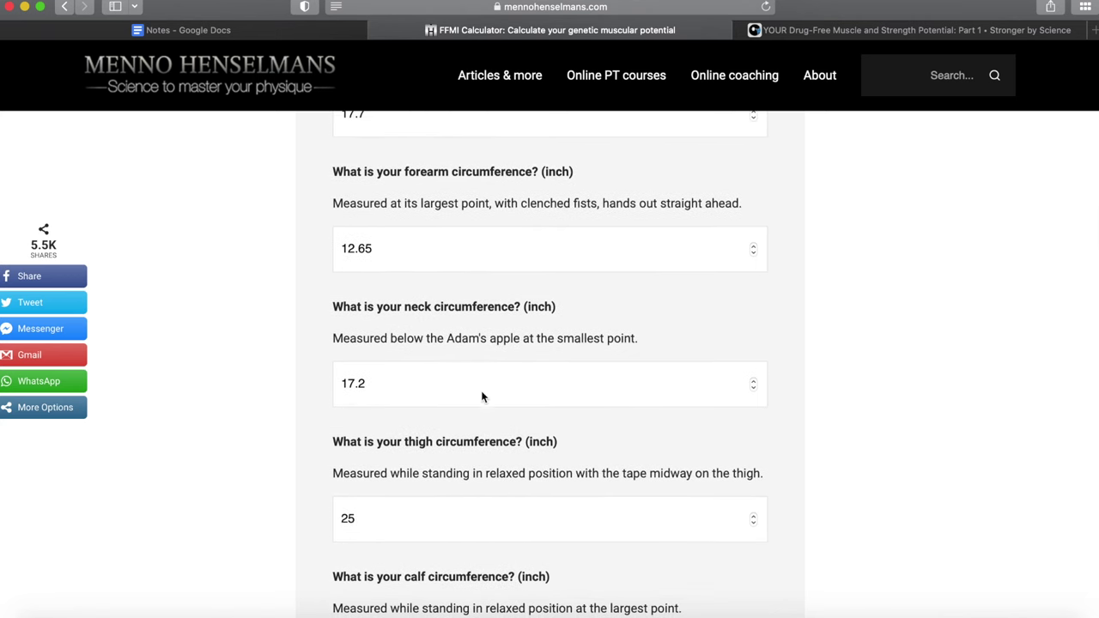
{"action": "scroll", "coordinate": [482, 391], "scroll_direction": "down", "scroll_amount": 4}
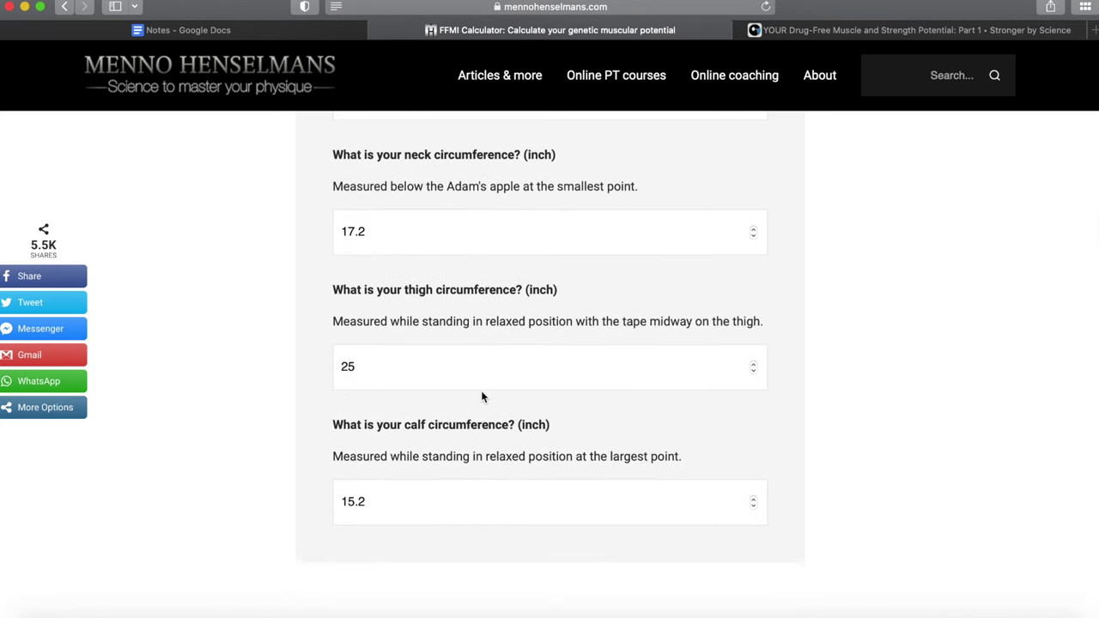
{"action": "scroll", "coordinate": [482, 395], "scroll_direction": "down", "scroll_amount": 3}
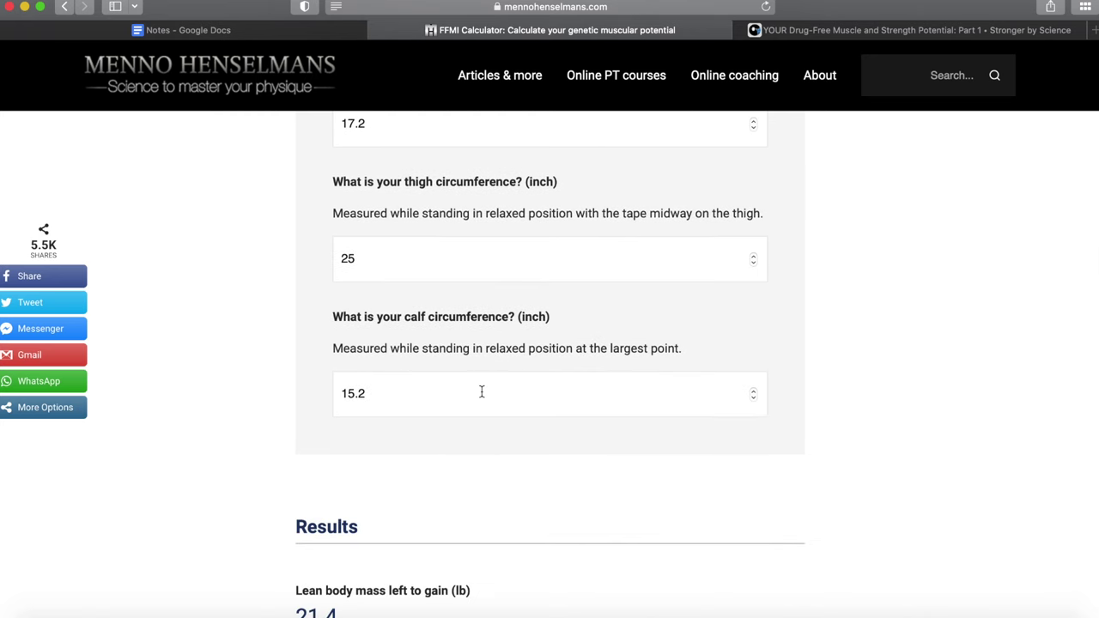
Examine the lean body mass left to gain, the fat mass left to lose and the body figure's over- and underdeveloped muscle labels.
{"action": "scroll", "coordinate": [482, 392], "scroll_direction": "down", "scroll_amount": 1}
{"action": "scroll", "coordinate": [482, 391], "scroll_direction": "down", "scroll_amount": 4}
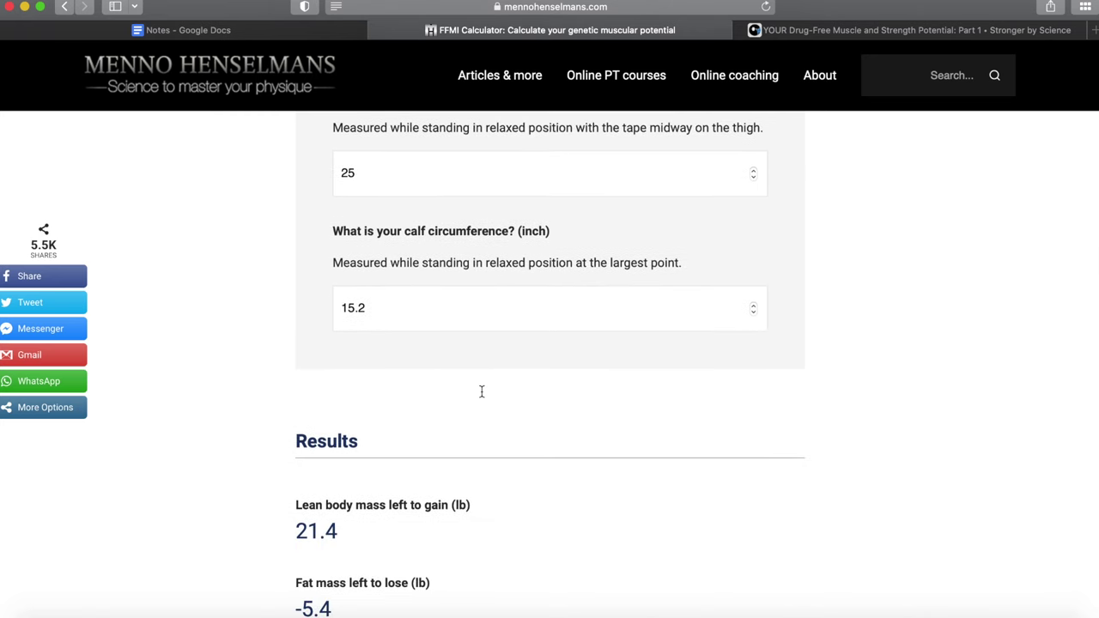
{"action": "scroll", "coordinate": [577, 432], "scroll_direction": "down", "scroll_amount": 2}
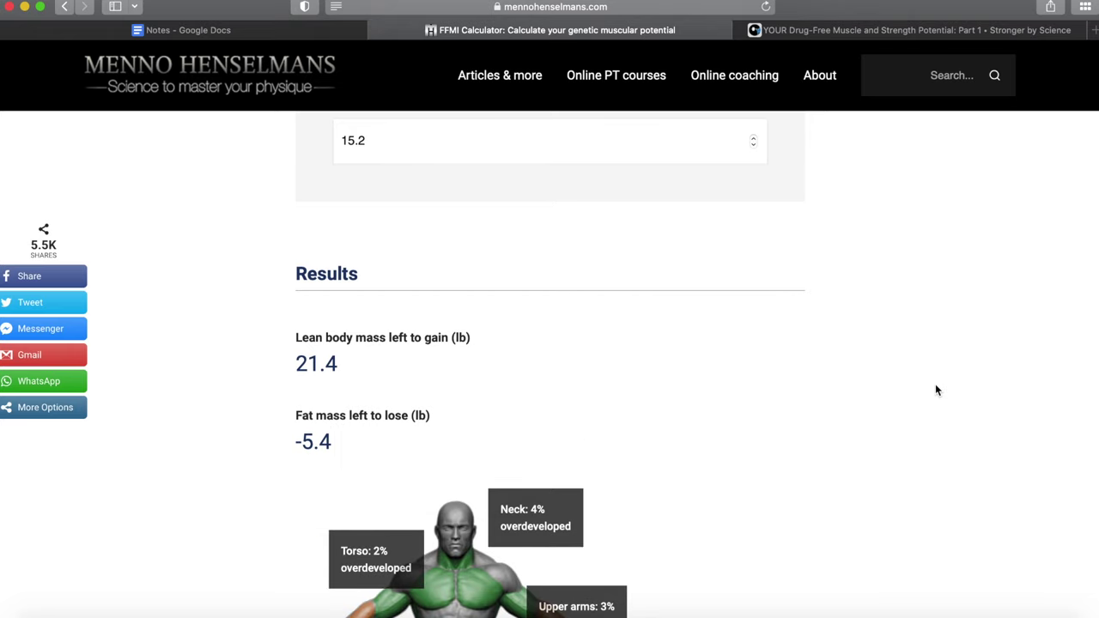
{"action": "scroll", "coordinate": [936, 391], "scroll_direction": "down", "scroll_amount": 4}
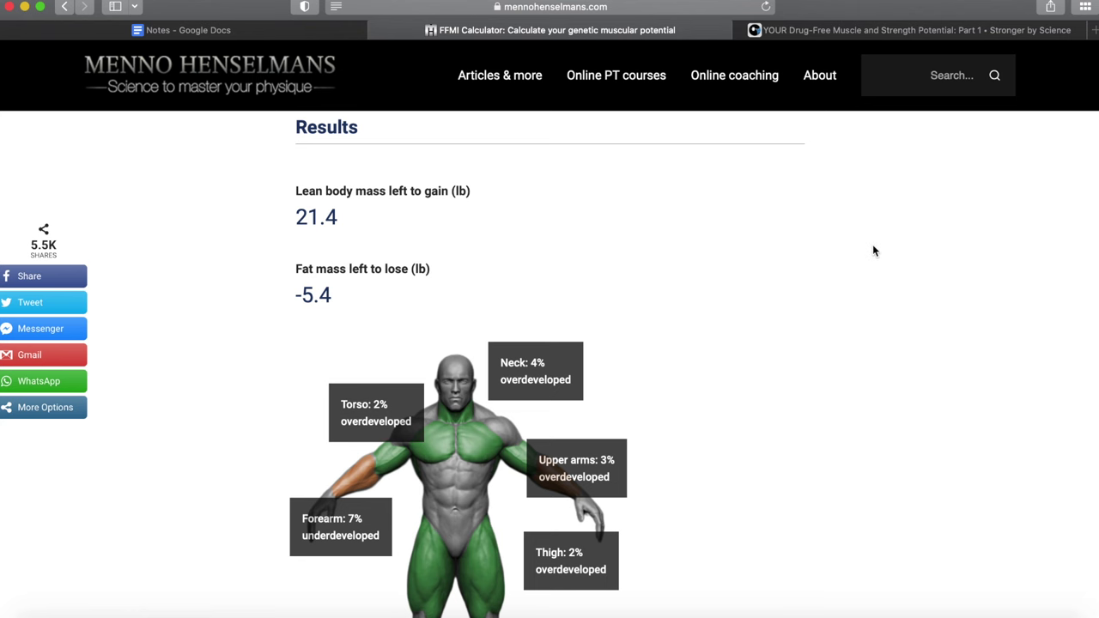
{"action": "scroll", "coordinate": [854, 208], "scroll_direction": "down", "scroll_amount": 2}
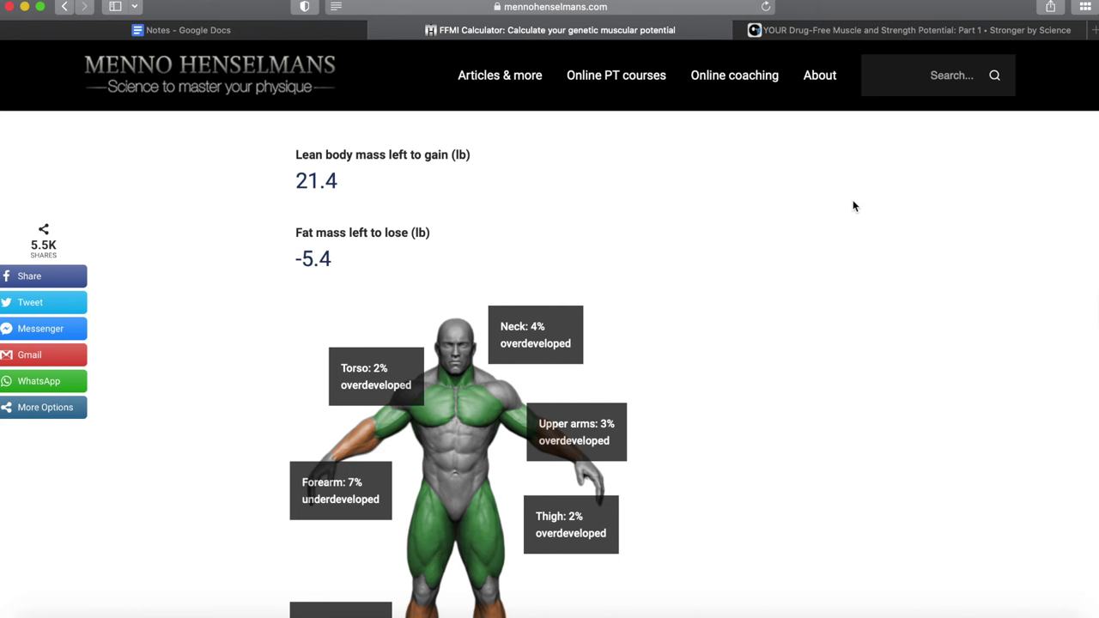
{"action": "scroll", "coordinate": [854, 206], "scroll_direction": "down", "scroll_amount": 2}
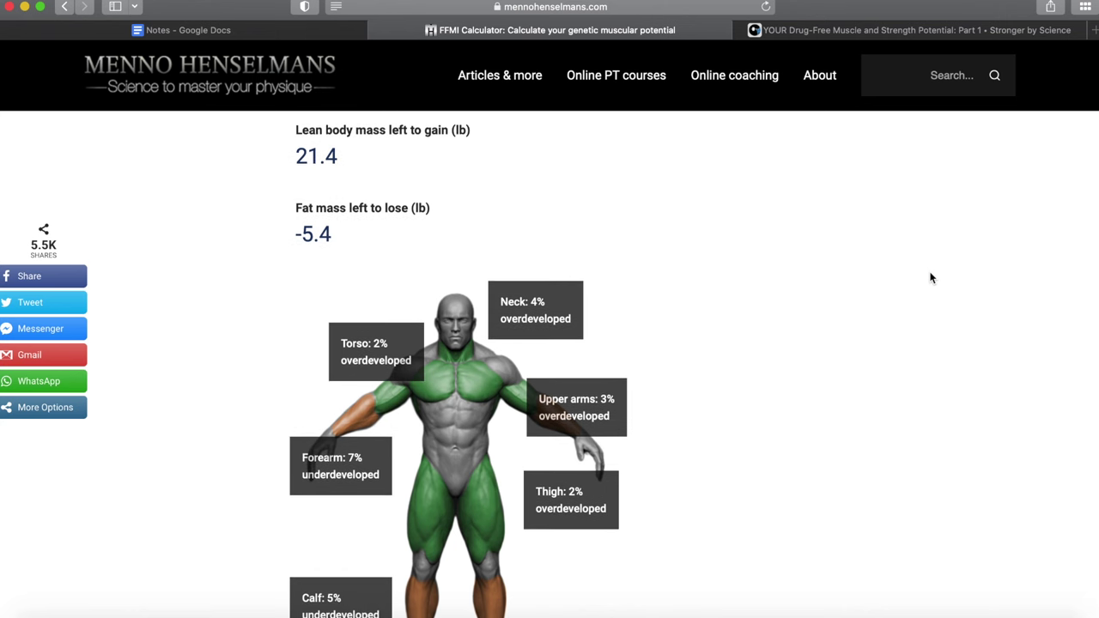
{"action": "scroll", "coordinate": [931, 278], "scroll_direction": "down", "scroll_amount": 3}
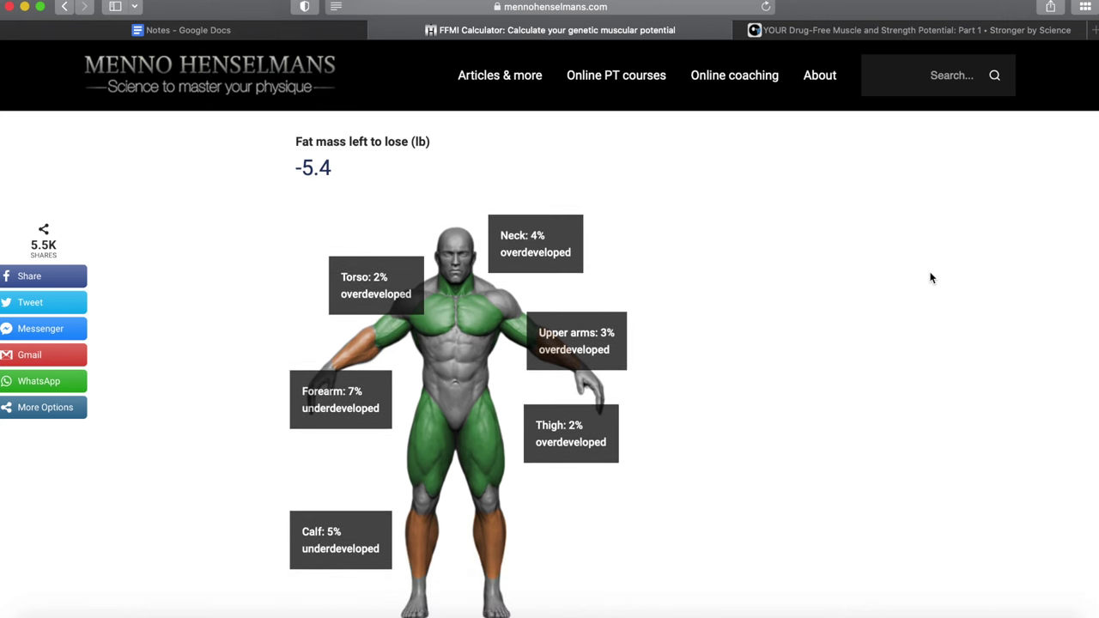
{"action": "scroll", "coordinate": [931, 277], "scroll_direction": "up", "scroll_amount": 1}
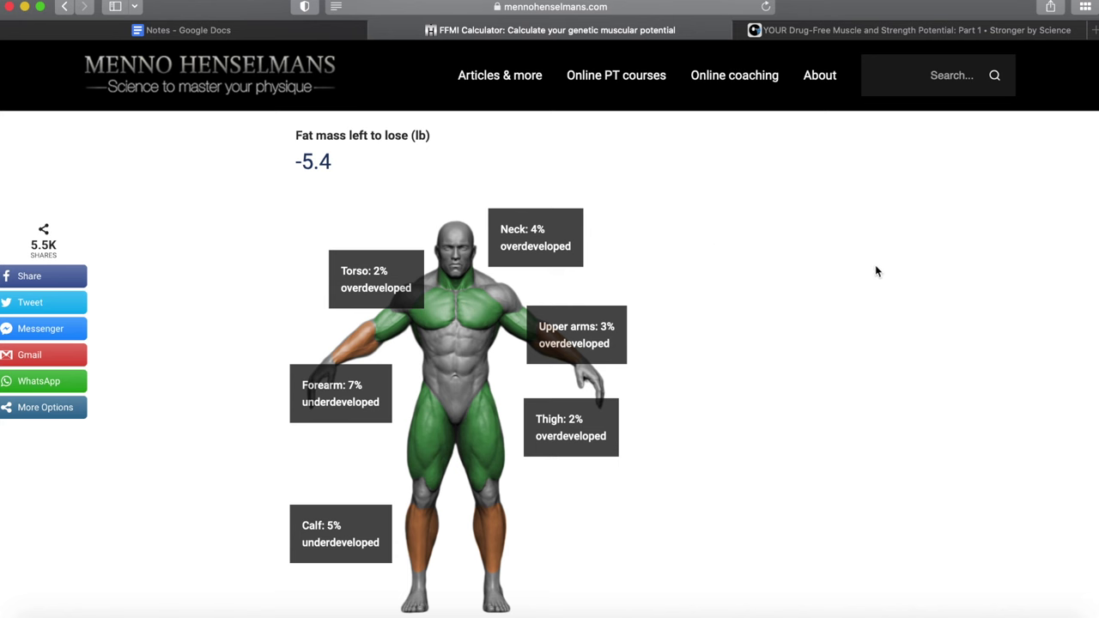
{"action": "scroll", "coordinate": [876, 274], "scroll_direction": "down", "scroll_amount": 1}
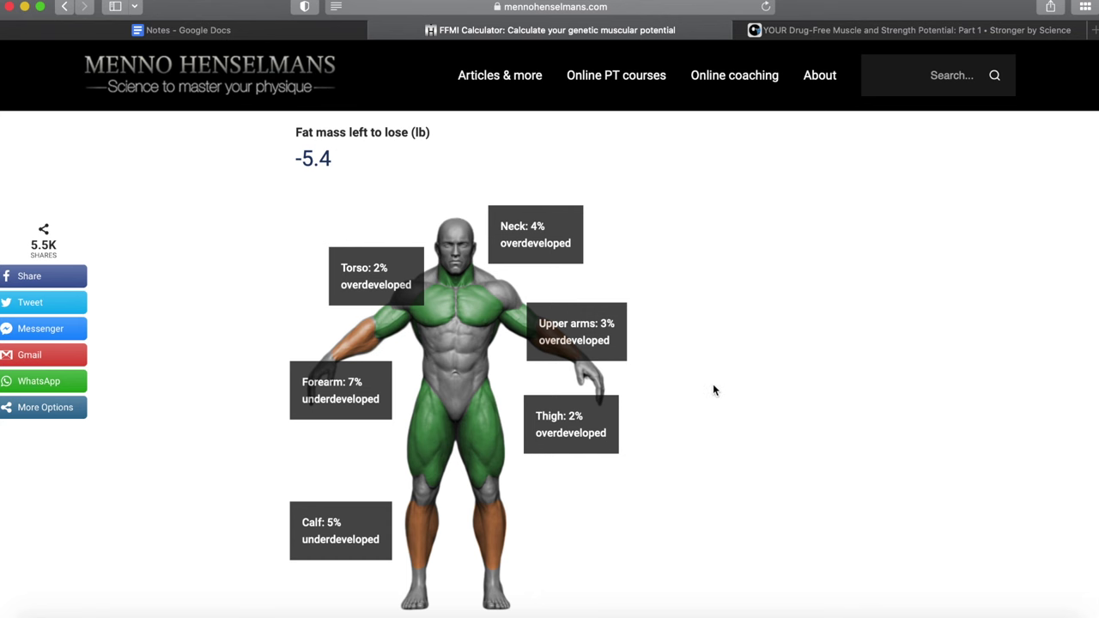
Compare the current, maximum and achieved values in the bars for torso, upper arm, forearm, neck, thigh and calf.
{"action": "scroll", "coordinate": [718, 385], "scroll_direction": "down", "scroll_amount": 5}
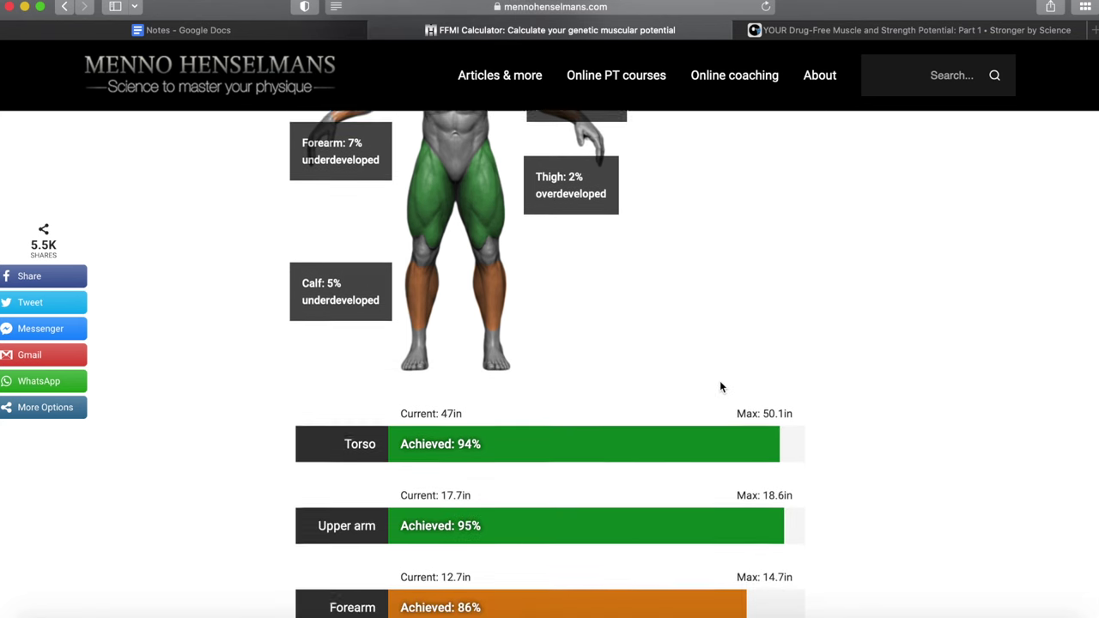
{"action": "scroll", "coordinate": [900, 361], "scroll_direction": "down", "scroll_amount": 3}
{"action": "scroll", "coordinate": [626, 311], "scroll_direction": "down", "scroll_amount": 3}
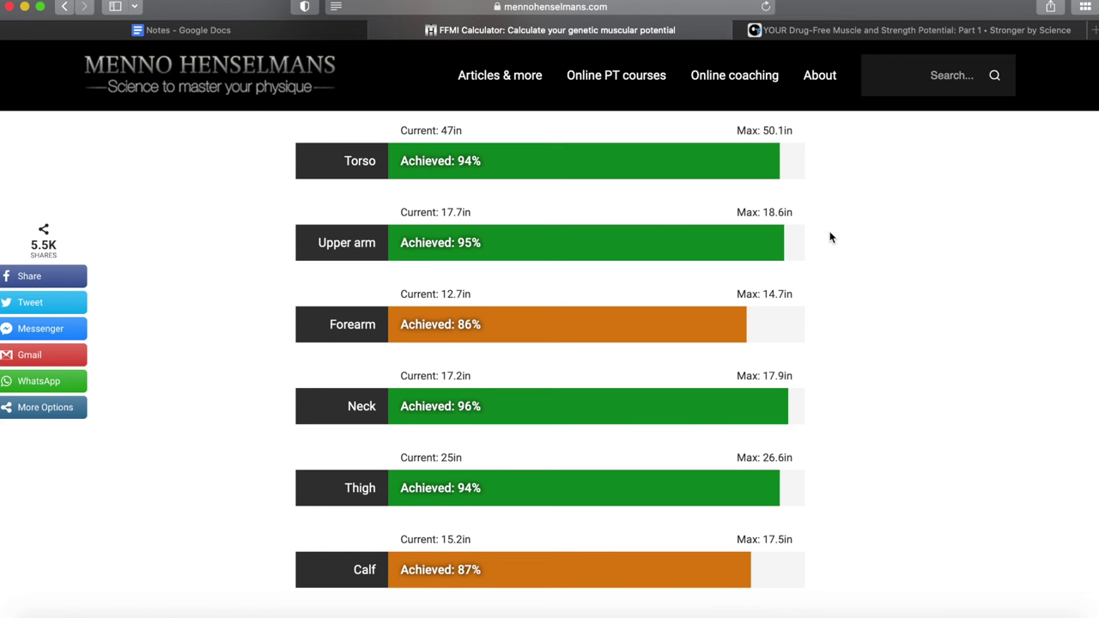
{"action": "scroll", "coordinate": [829, 233], "scroll_direction": "down", "scroll_amount": 1}
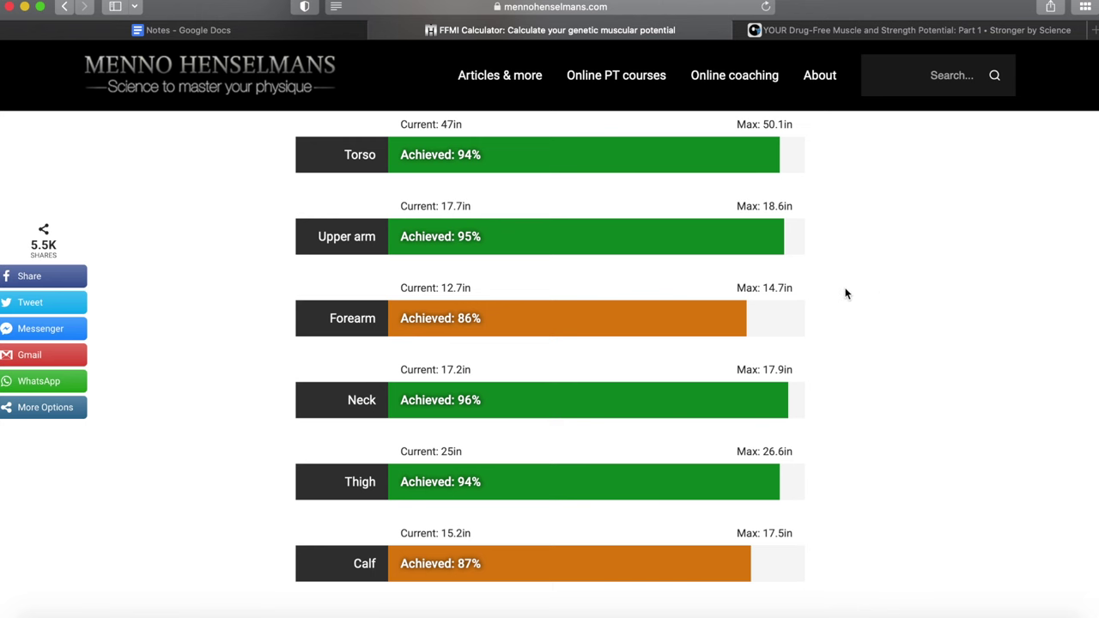
{"action": "scroll", "coordinate": [845, 292], "scroll_direction": "down", "scroll_amount": 1}
{"action": "scroll", "coordinate": [845, 293], "scroll_direction": "up", "scroll_amount": 1}
{"action": "scroll", "coordinate": [845, 294], "scroll_direction": "up", "scroll_amount": 1}
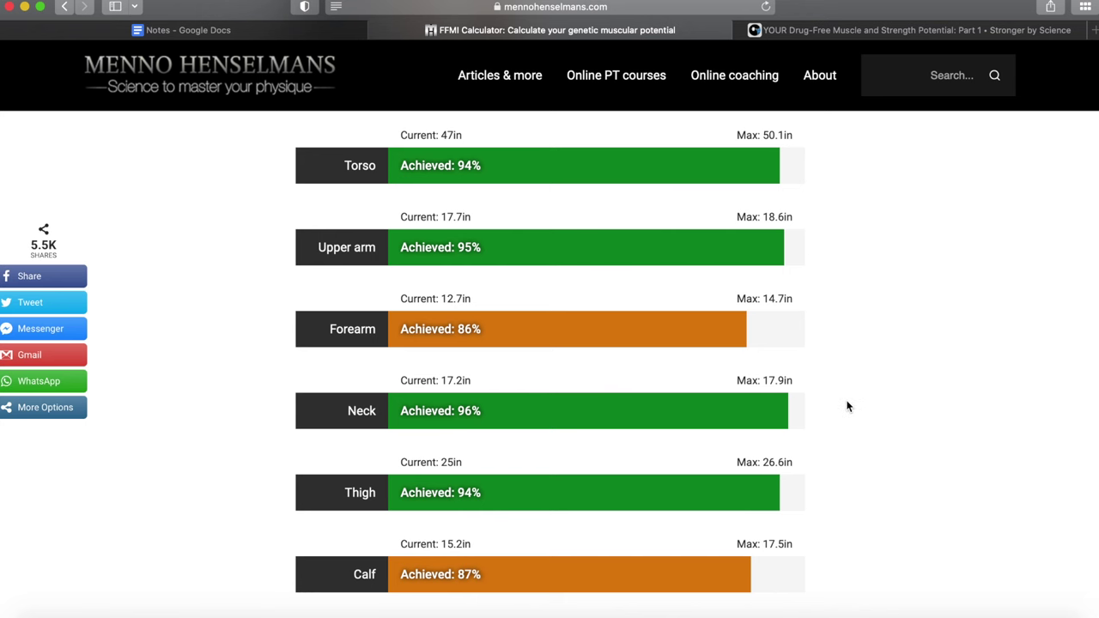
{"action": "scroll", "coordinate": [848, 406], "scroll_direction": "down", "scroll_amount": 1}
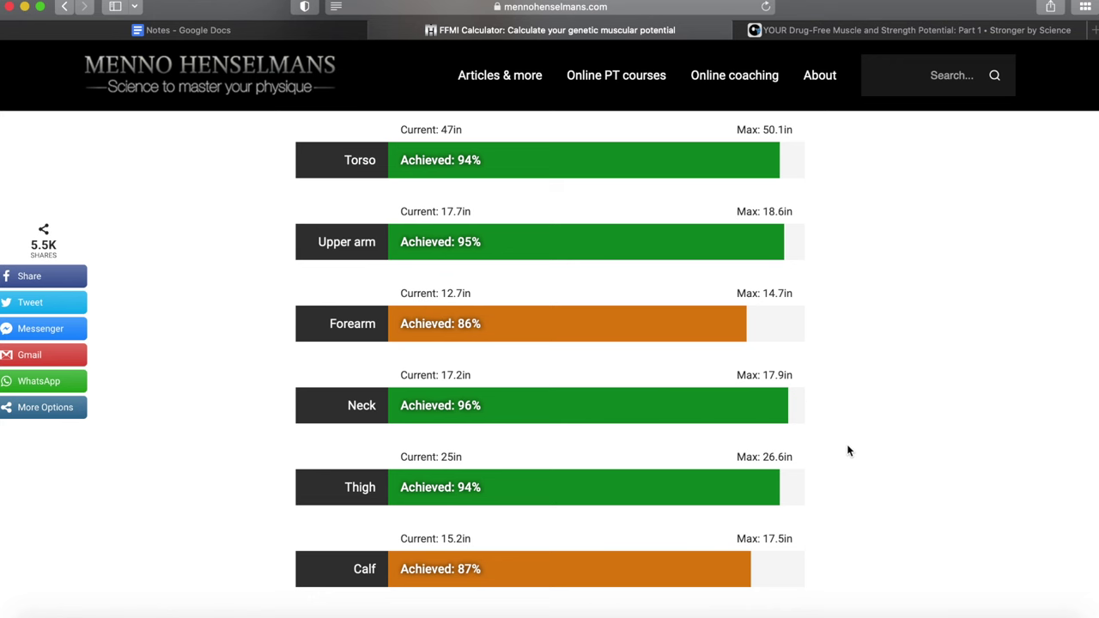
{"action": "scroll", "coordinate": [848, 445], "scroll_direction": "down", "scroll_amount": 1}
{"action": "scroll", "coordinate": [847, 445], "scroll_direction": "up", "scroll_amount": 1}
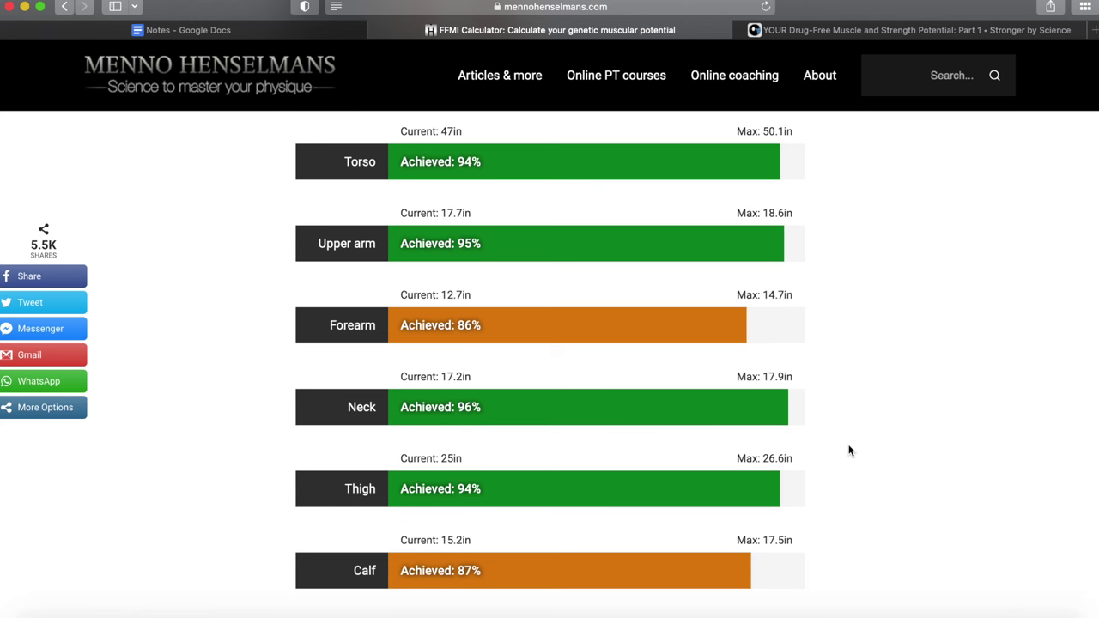
{"action": "scroll", "coordinate": [851, 524], "scroll_direction": "down", "scroll_amount": 1}
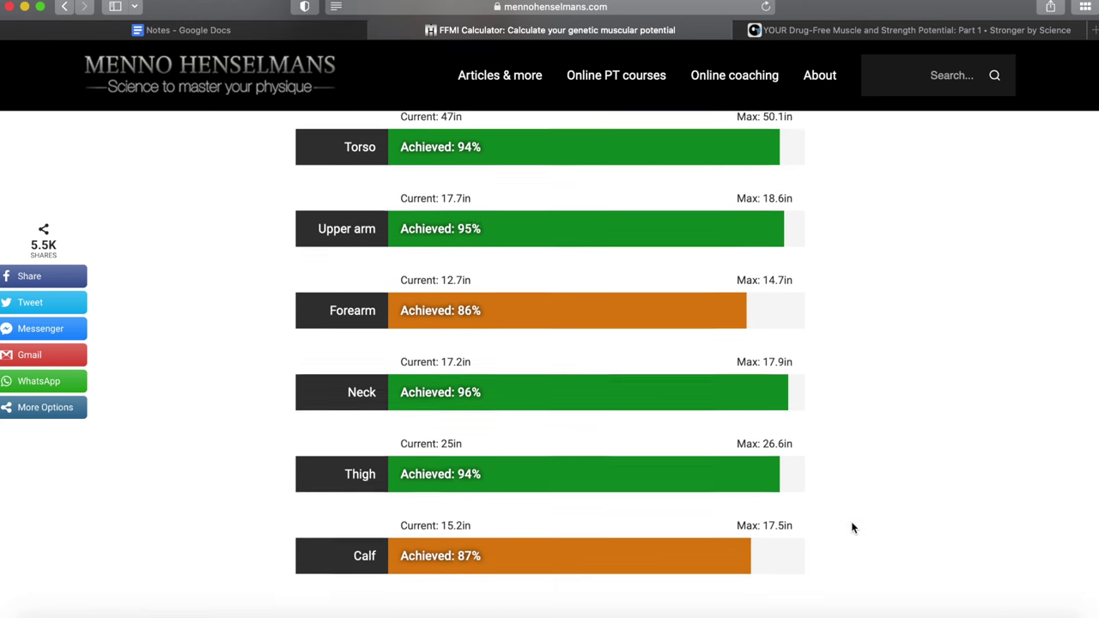
{"action": "scroll", "coordinate": [844, 525], "scroll_direction": "up", "scroll_amount": 1}
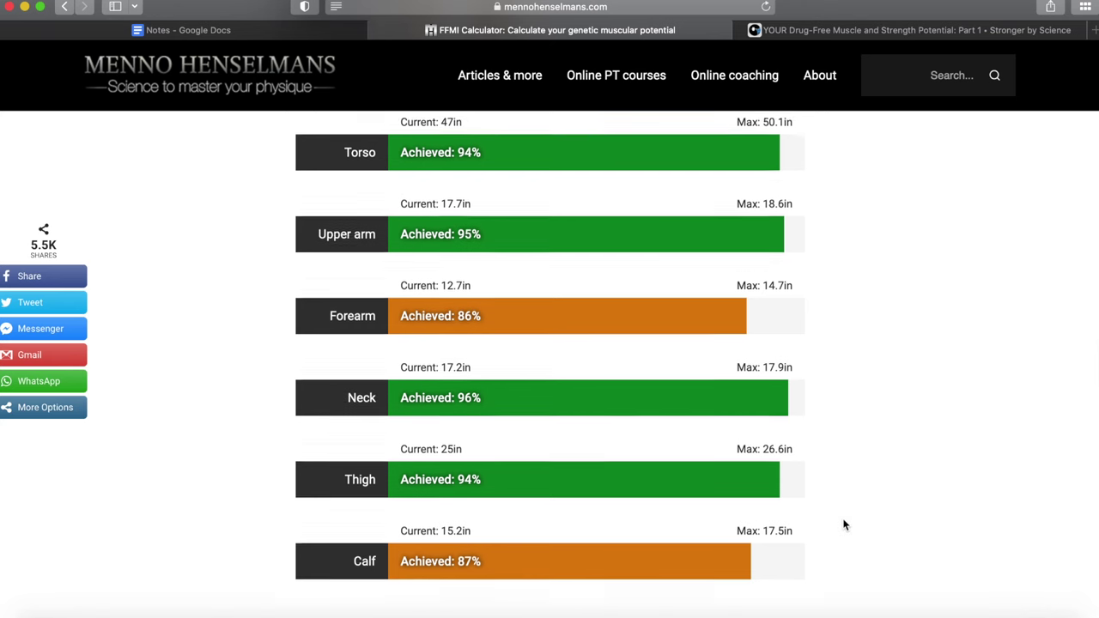
{"action": "scroll", "coordinate": [844, 524], "scroll_direction": "down", "scroll_amount": 1}
{"action": "scroll", "coordinate": [845, 524], "scroll_direction": "up", "scroll_amount": 2}
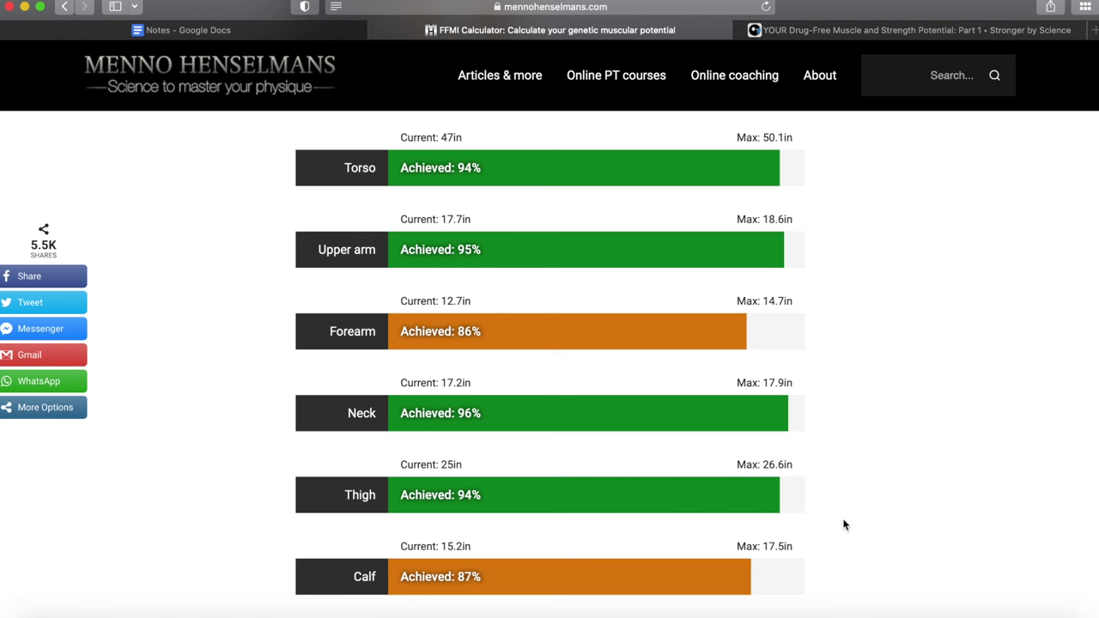
{"action": "scroll", "coordinate": [844, 524], "scroll_direction": "down", "scroll_amount": 1}
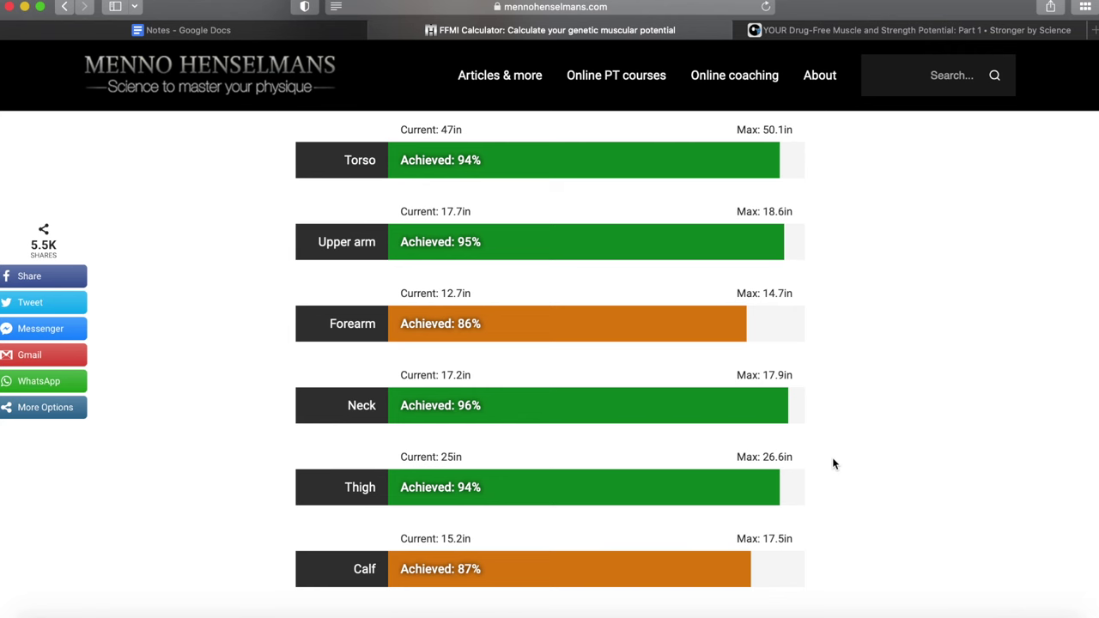
{"action": "scroll", "coordinate": [832, 462], "scroll_direction": "down", "scroll_amount": 2}
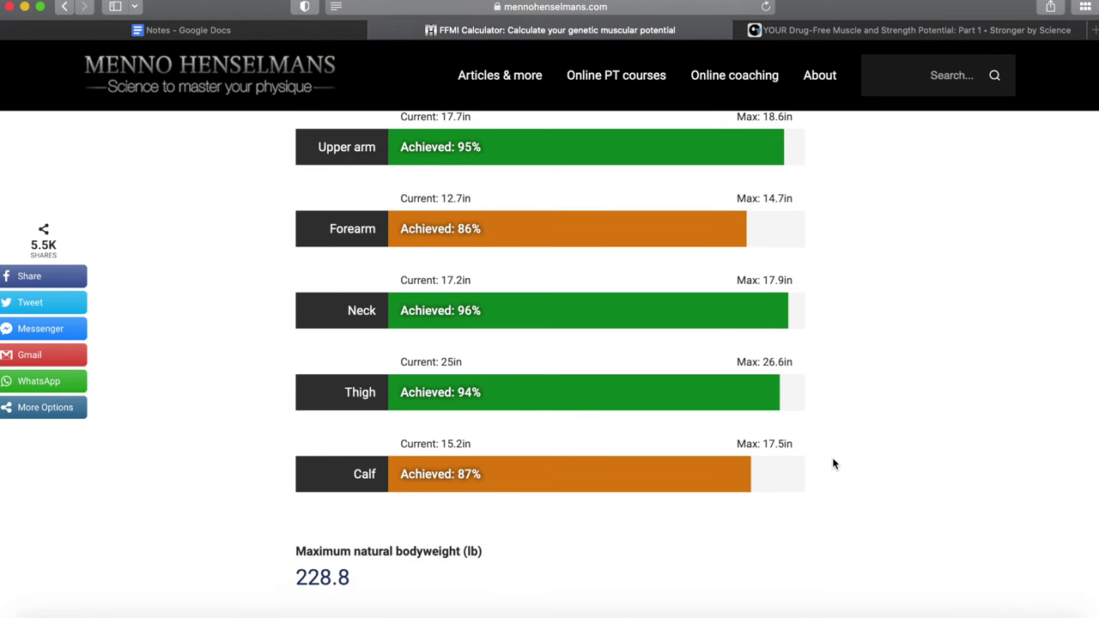
{"action": "scroll", "coordinate": [832, 462], "scroll_direction": "up", "scroll_amount": 3}
{"action": "scroll", "coordinate": [832, 464], "scroll_direction": "down", "scroll_amount": 1}
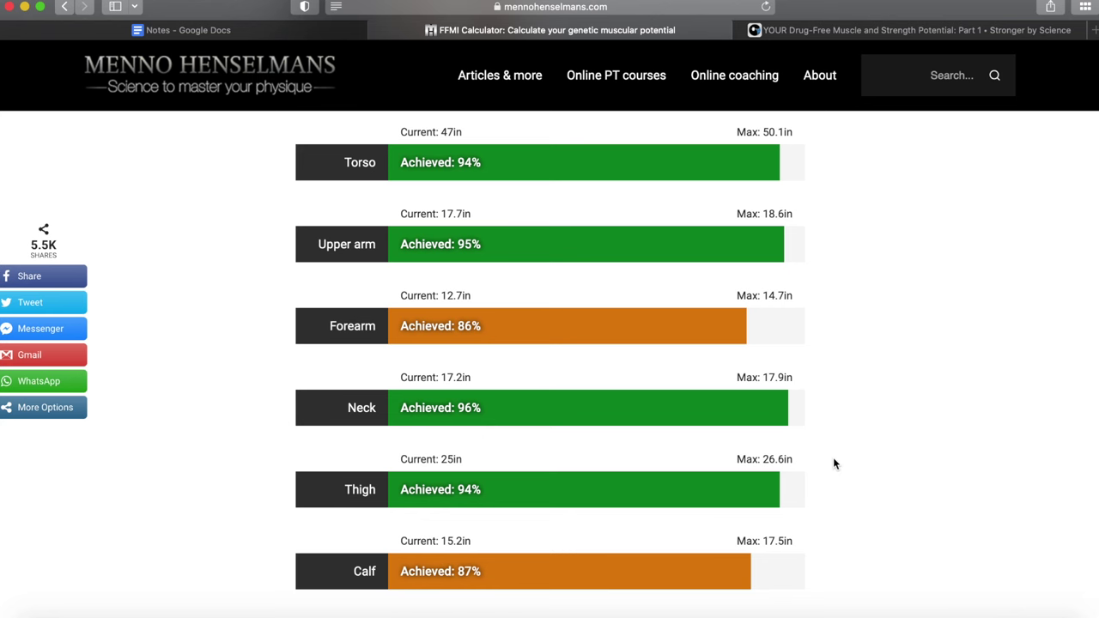
Review the maximum natural bodyweight, the normalized FFMI and the table comparing FFMI levels.
{"action": "scroll", "coordinate": [833, 464], "scroll_direction": "down", "scroll_amount": 5}
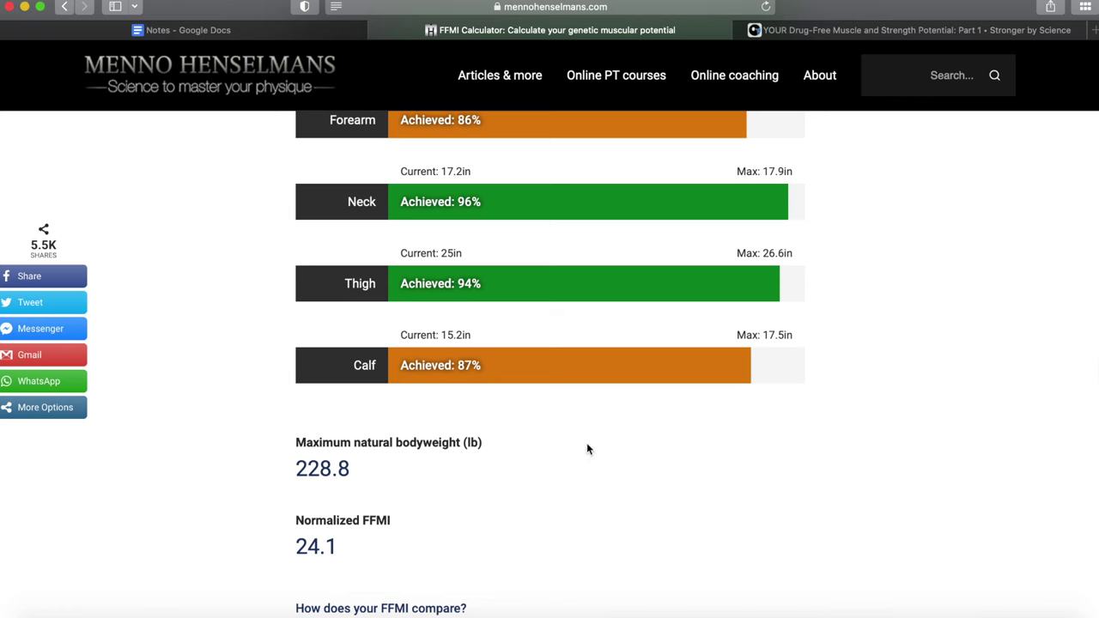
{"action": "scroll", "coordinate": [508, 442], "scroll_direction": "down", "scroll_amount": 3}
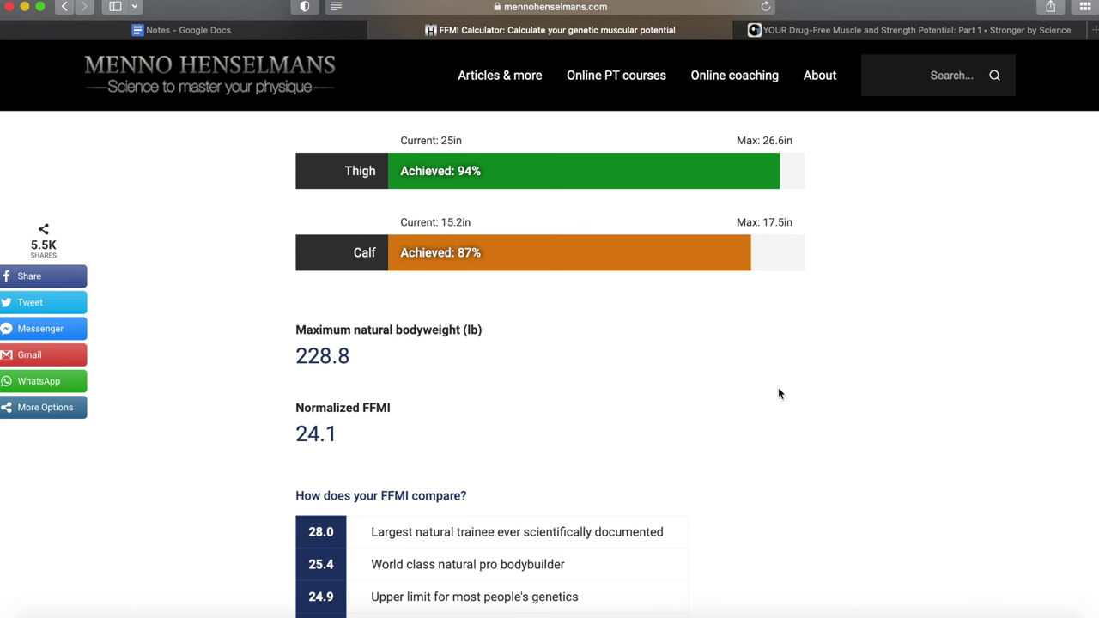
{"action": "scroll", "coordinate": [780, 393], "scroll_direction": "down", "scroll_amount": 1}
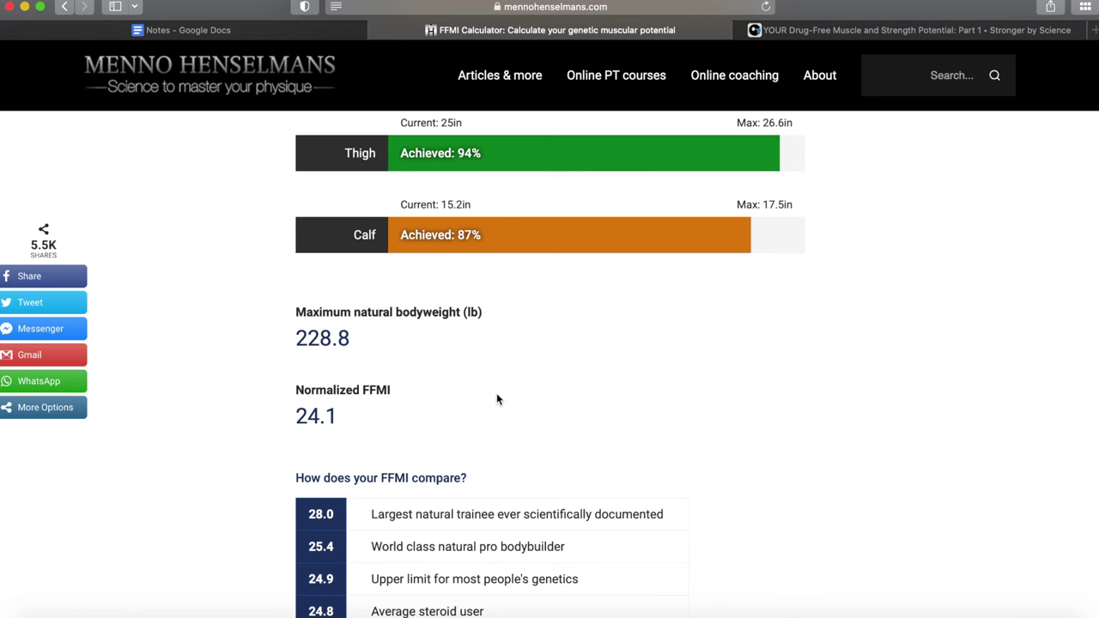
{"action": "scroll", "coordinate": [498, 398], "scroll_direction": "down", "scroll_amount": 2}
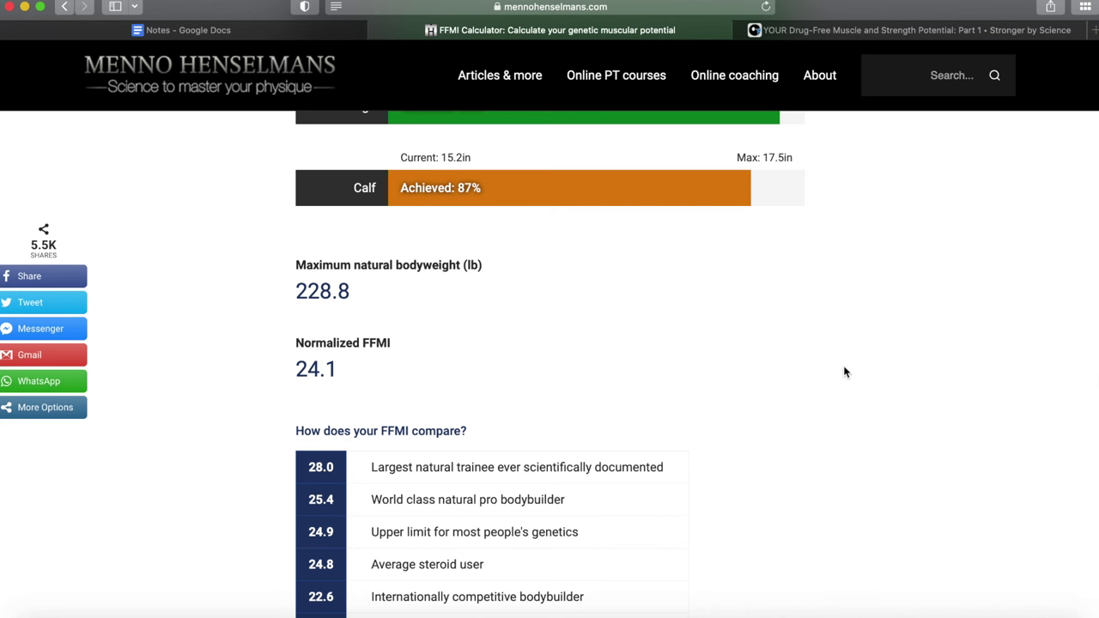
{"action": "scroll", "coordinate": [846, 372], "scroll_direction": "down", "scroll_amount": 1}
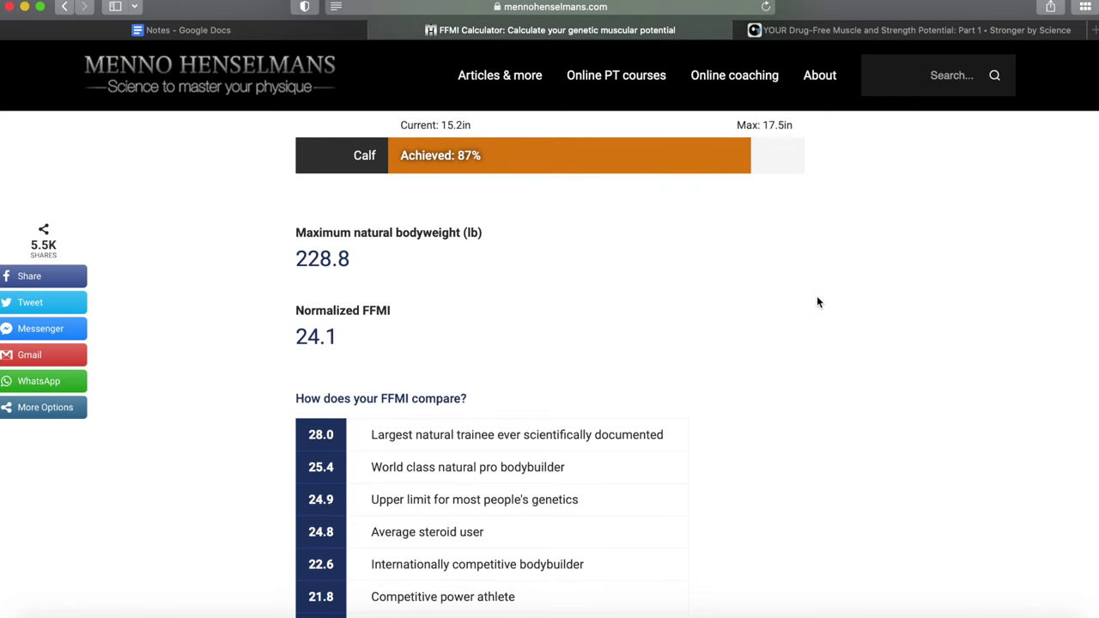
{"action": "scroll", "coordinate": [816, 299], "scroll_direction": "down", "scroll_amount": 3}
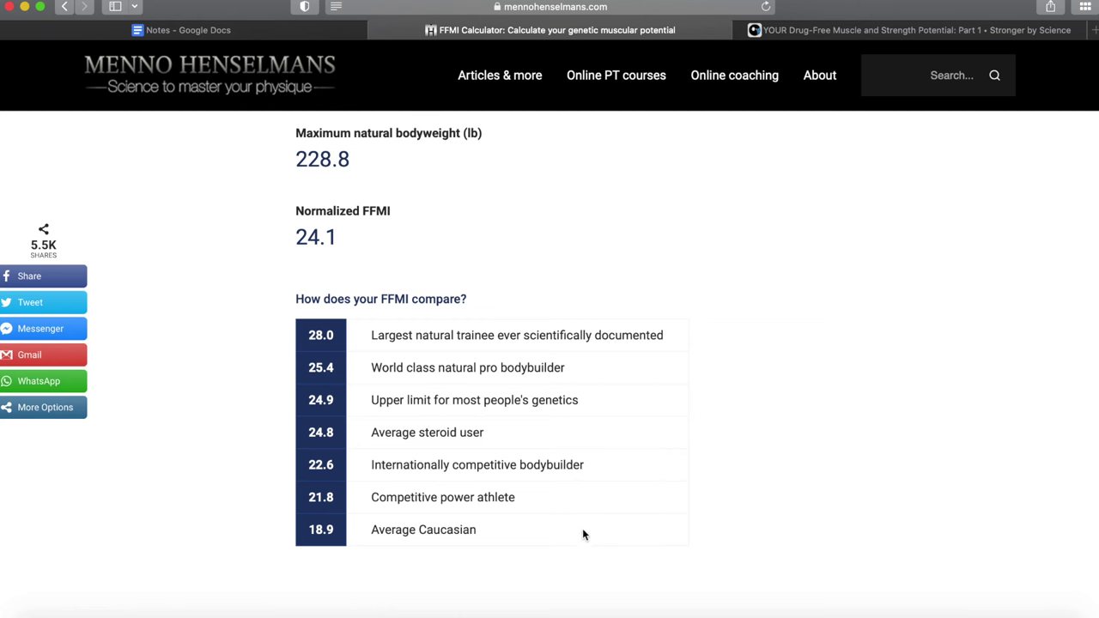
Open the Stronger by Science article and examine Table 2, the estimated normalized FFMIs of Mr. America winners, 1939–1959.
{"action": "left_click", "coordinate": [849, 32]}
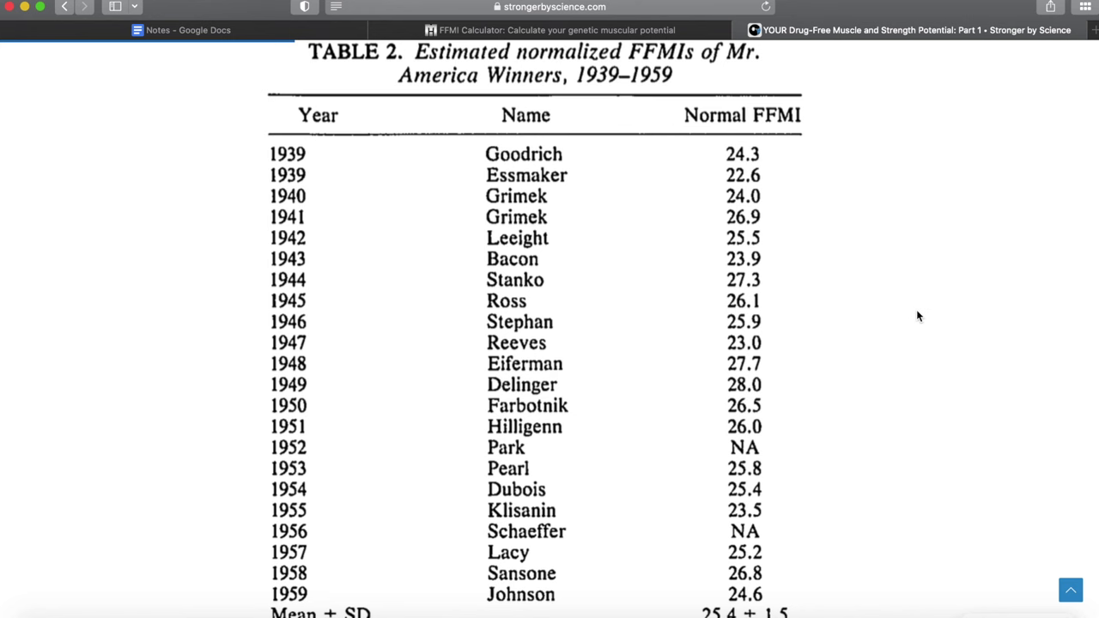
{"action": "scroll", "coordinate": [917, 315], "scroll_direction": "down", "scroll_amount": 3}
{"action": "scroll", "coordinate": [917, 315], "scroll_direction": "up", "scroll_amount": 3}
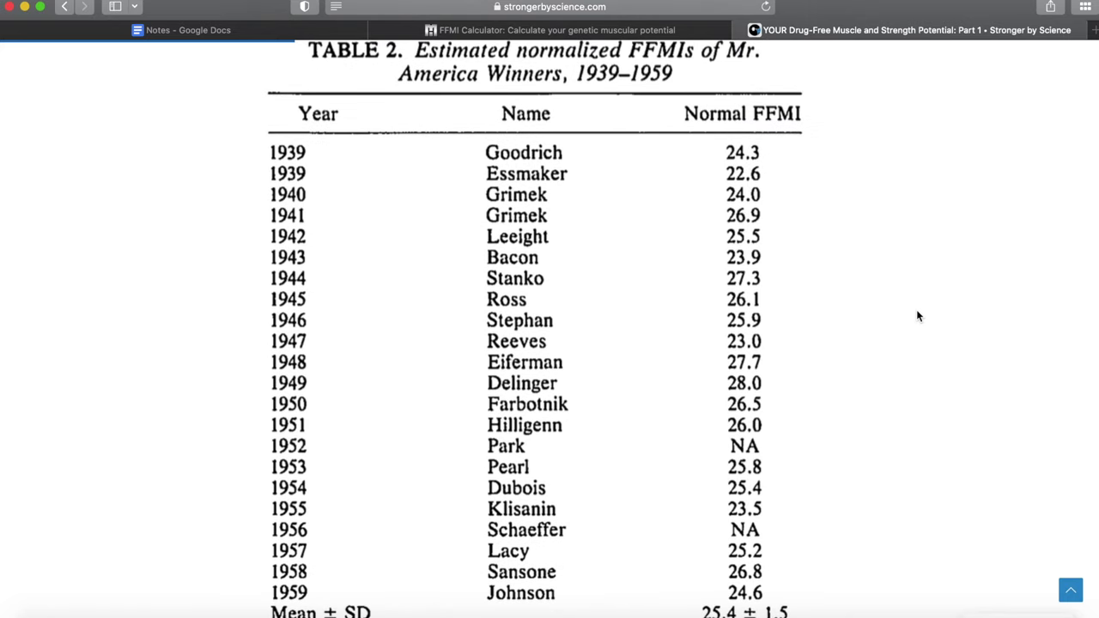
Return to the FFMI Calculator page and go back up past the results to the article's title.
{"action": "left_click", "coordinate": [669, 31]}
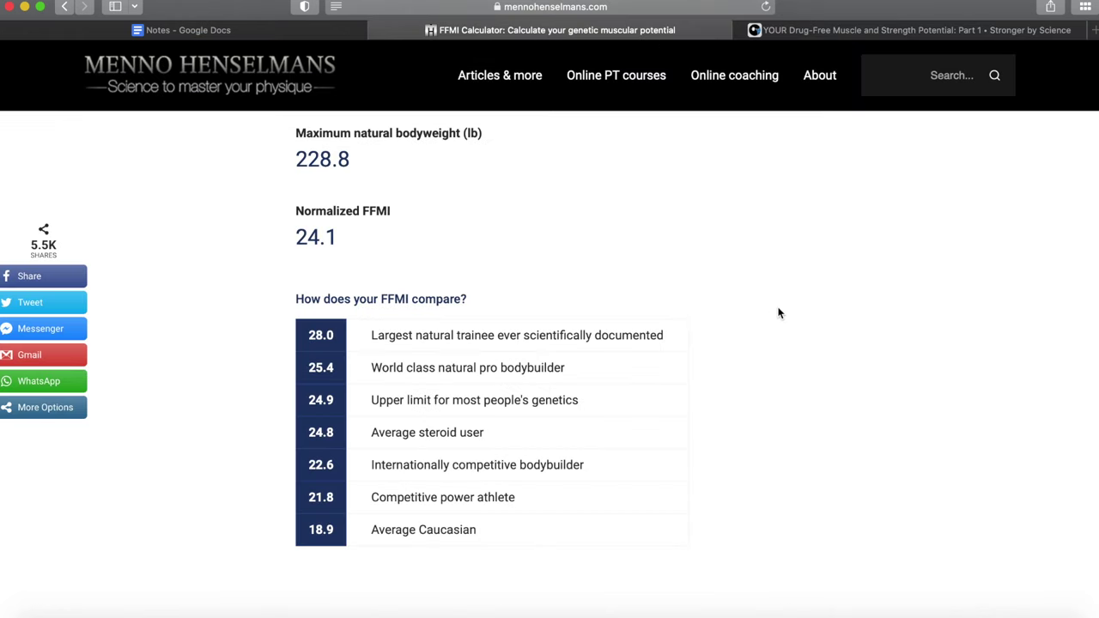
{"action": "scroll", "coordinate": [779, 312], "scroll_direction": "up", "scroll_amount": 5}
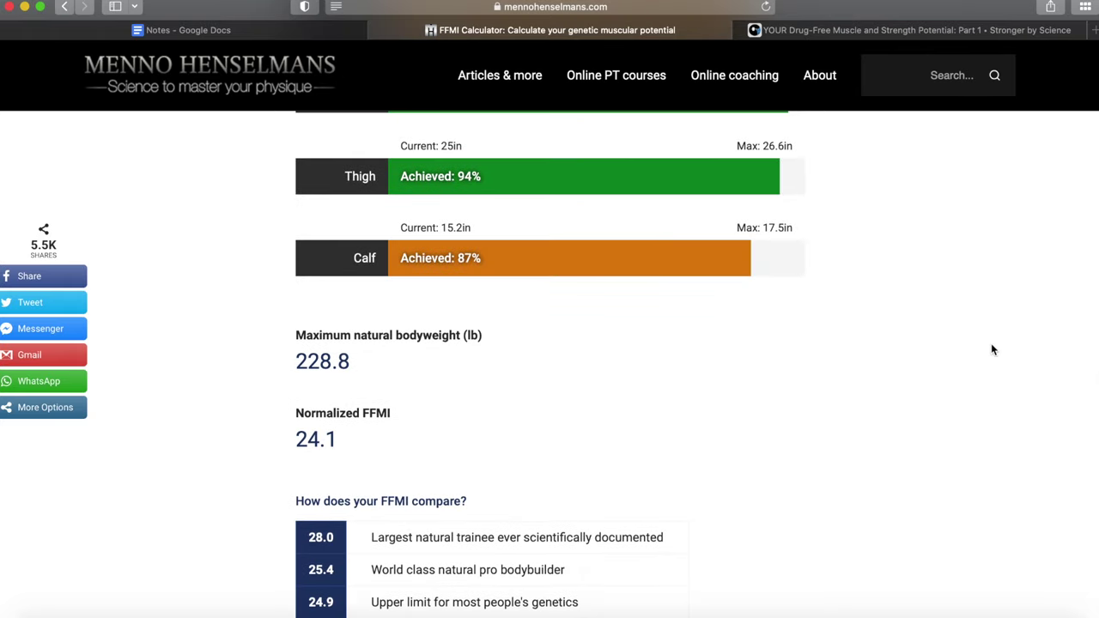
{"action": "scroll", "coordinate": [994, 349], "scroll_direction": "up", "scroll_amount": 10}
{"action": "scroll", "coordinate": [993, 349], "scroll_direction": "up", "scroll_amount": 15}
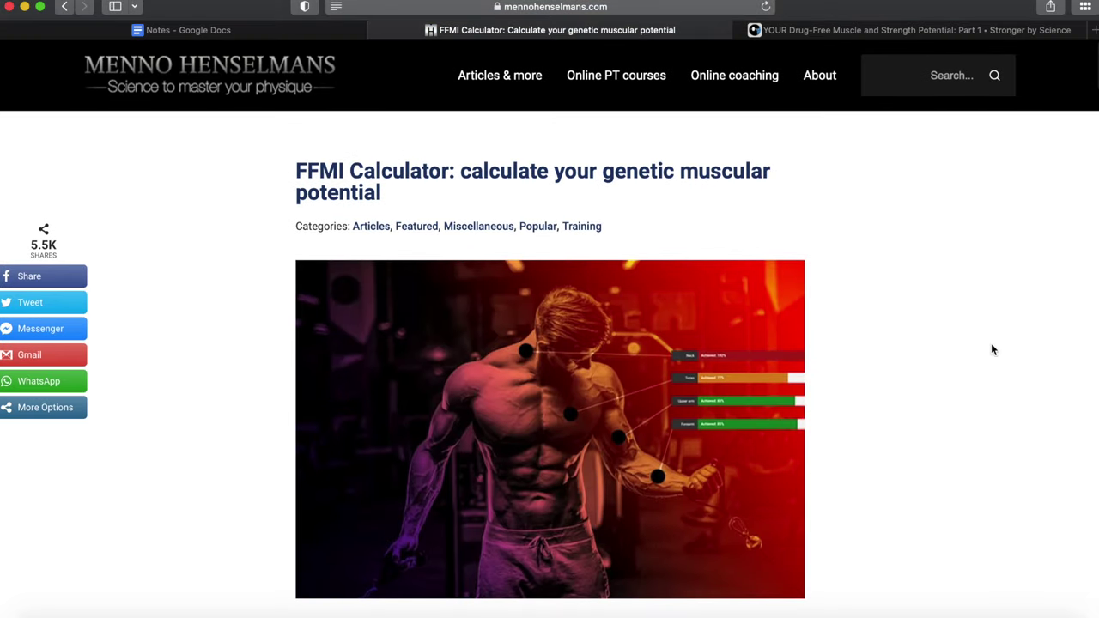